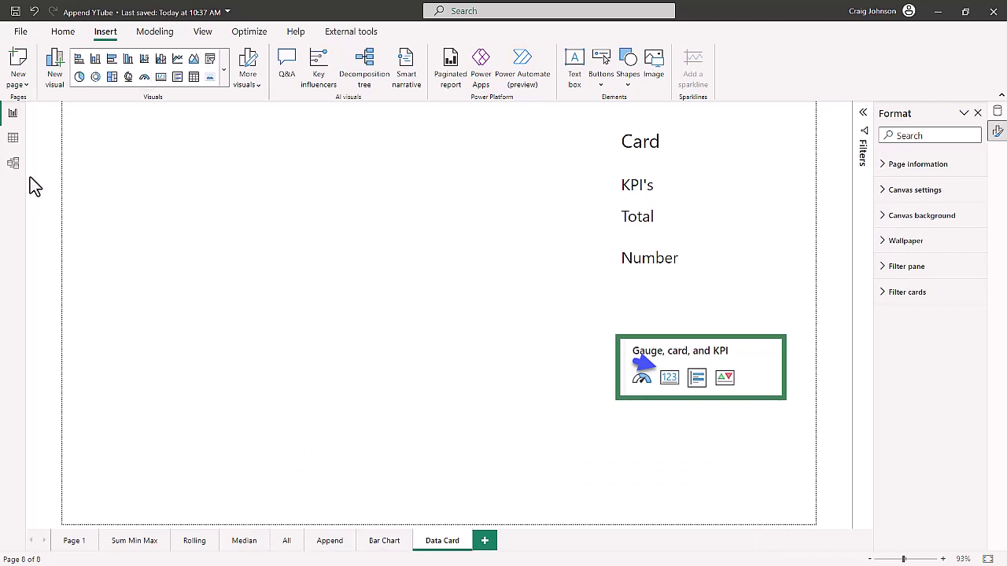
- Check the table relationships in the model, and insert a card visual moved inward from the Data Card page's upper-left corner
{"action": "left_click", "coordinate": [13, 164]}
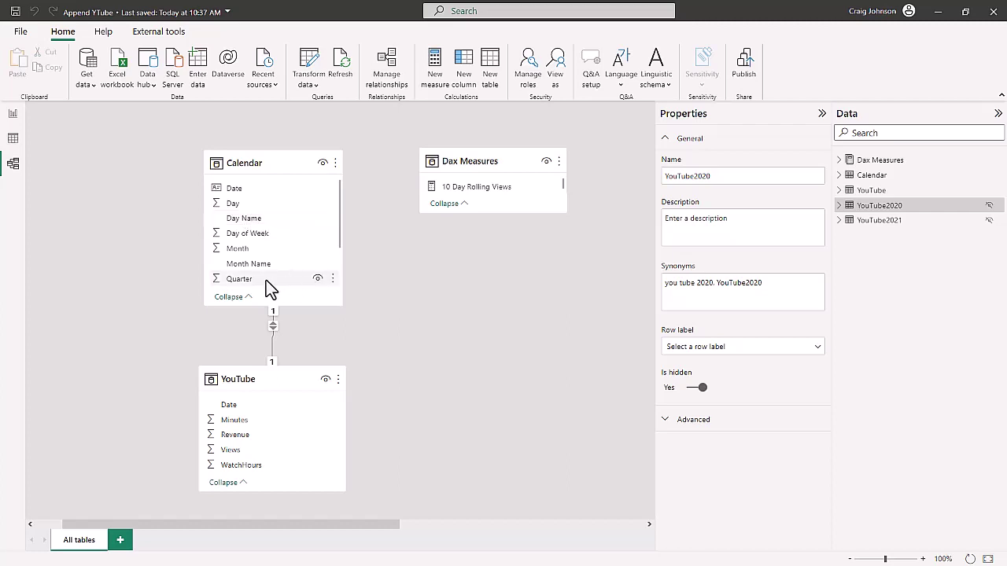
{"action": "left_click", "coordinate": [13, 115]}
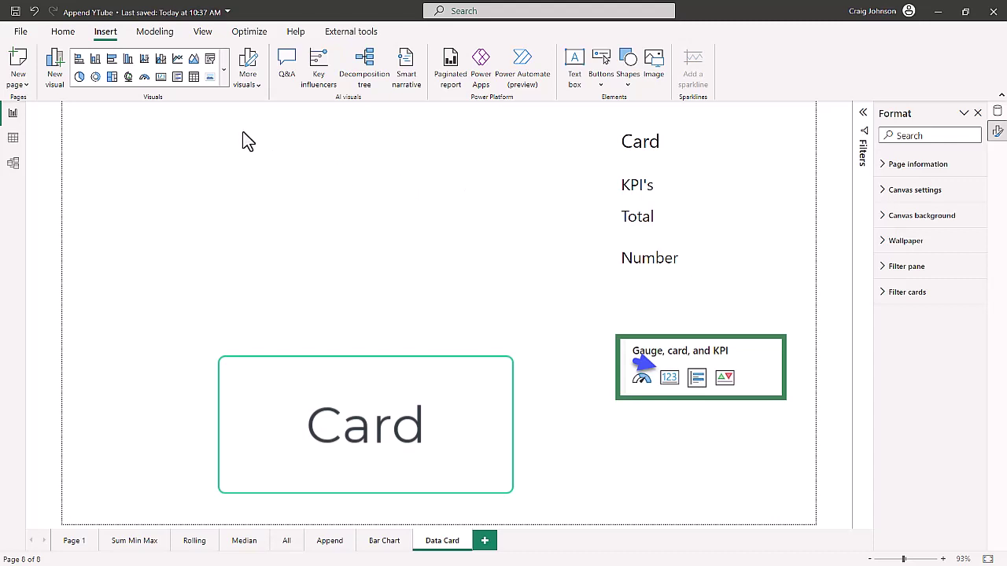
{"action": "left_click", "coordinate": [221, 67]}
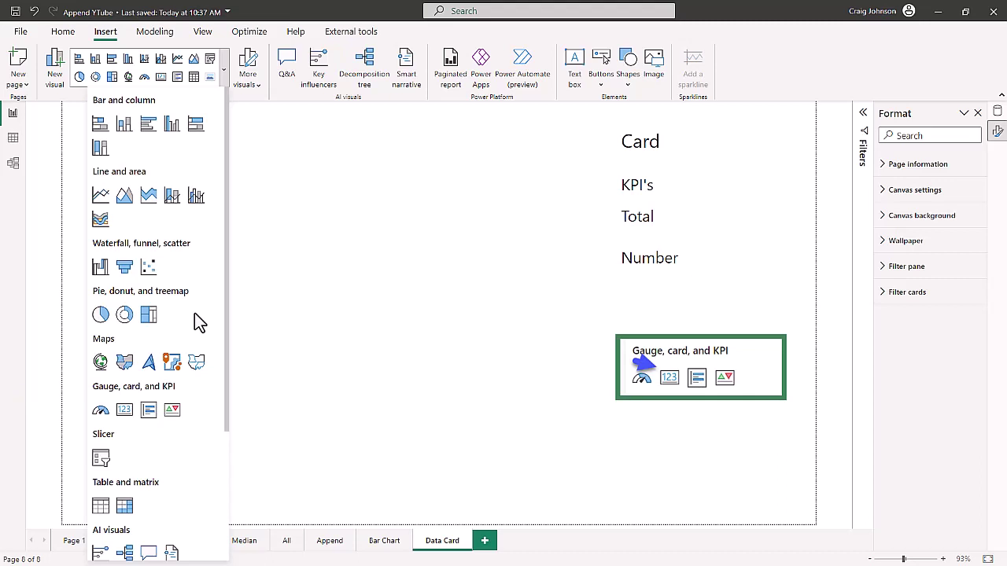
{"action": "left_click", "coordinate": [124, 410]}
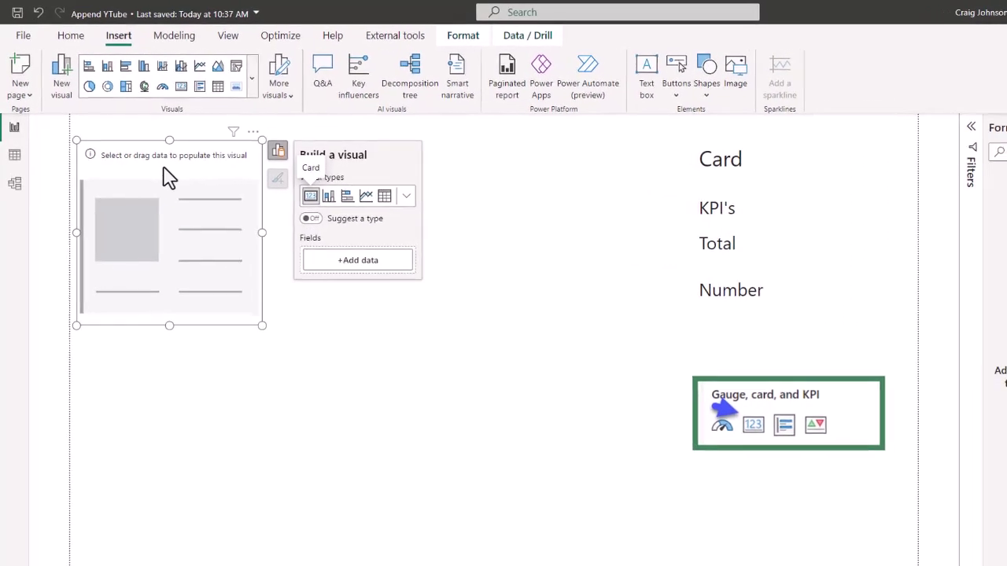
{"action": "left_click_drag", "start_coordinate": [150, 155], "coordinate": [207, 189]}
{"action": "left_click_drag", "start_coordinate": [240, 220], "coordinate": [265, 236]}
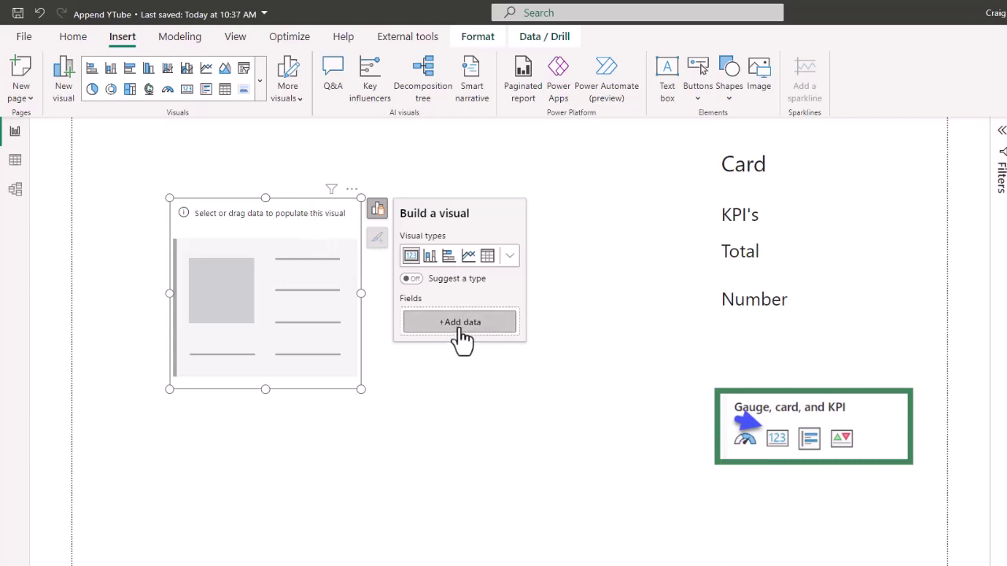
- Add the Total Revenue measure from Dax Measures to the card and move the card to about horizontal 70, vertical 95
{"action": "left_click", "coordinate": [460, 327]}
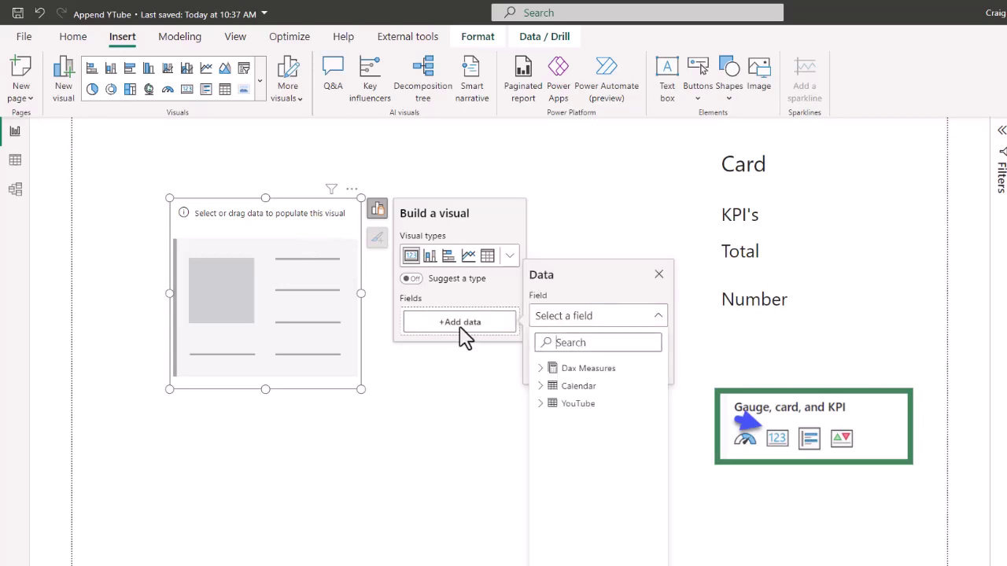
{"action": "left_click", "coordinate": [541, 369]}
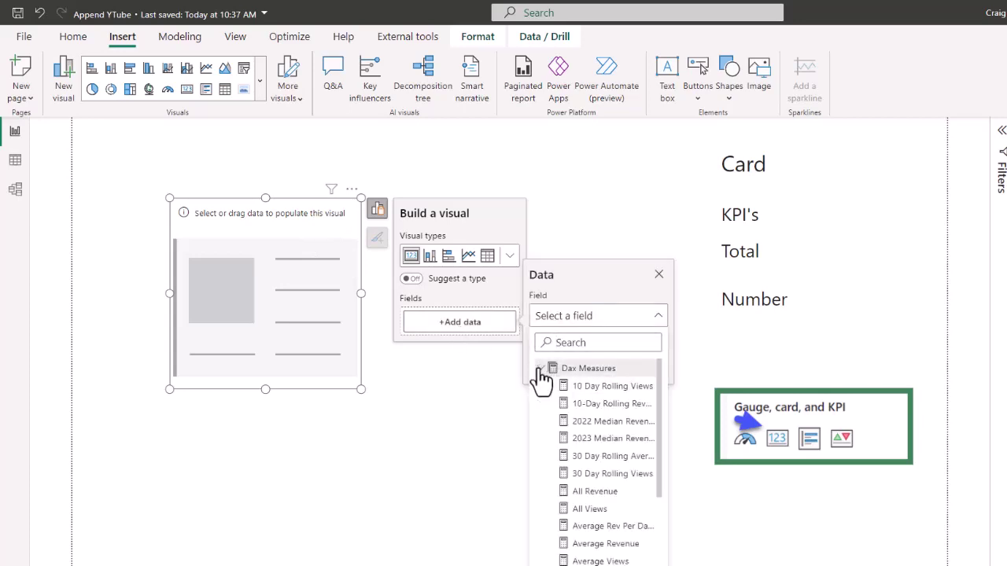
{"action": "scroll", "coordinate": [633, 489], "scroll_direction": "down", "scroll_amount": 5}
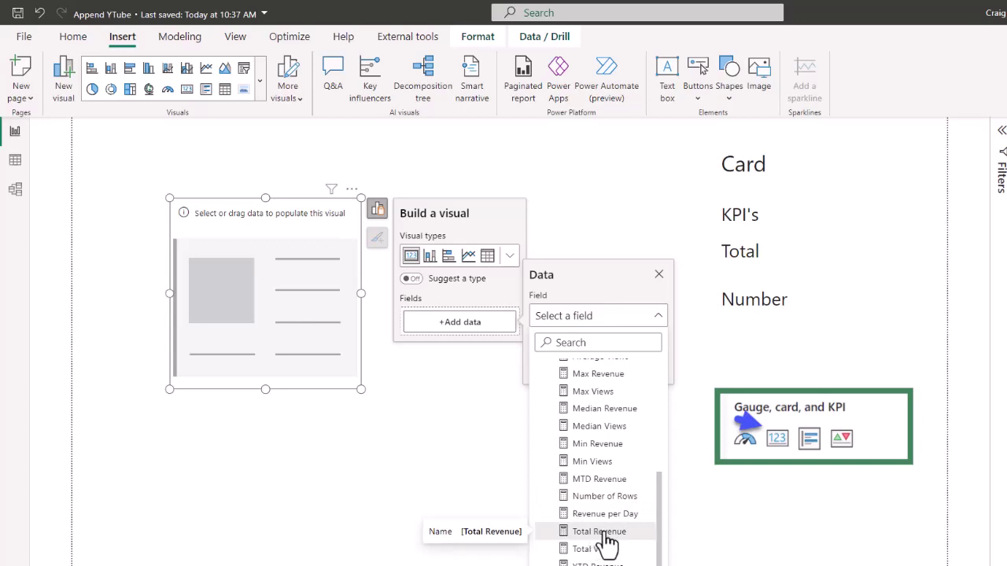
{"action": "left_click", "coordinate": [601, 539]}
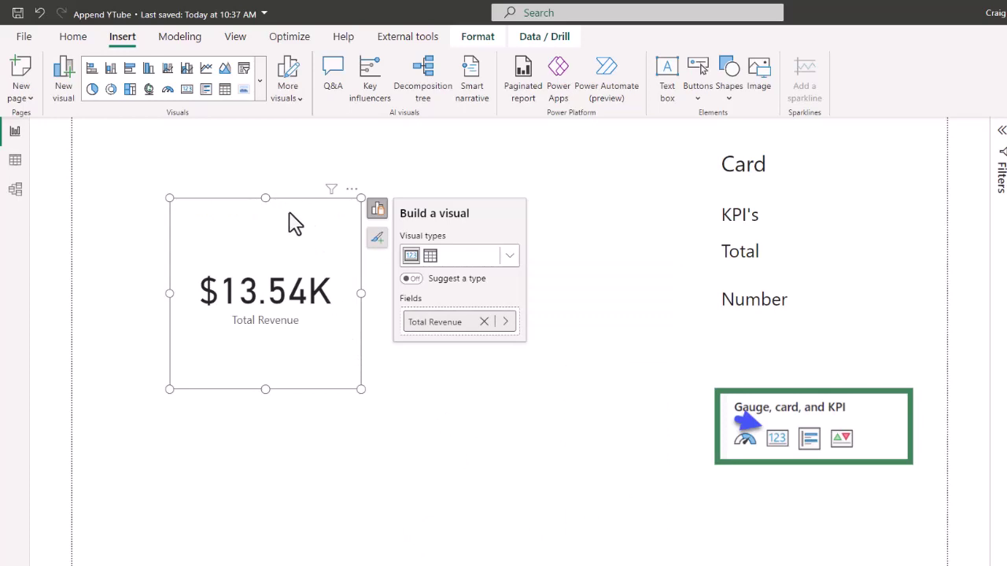
{"action": "left_click_drag", "start_coordinate": [290, 212], "coordinate": [241, 196]}
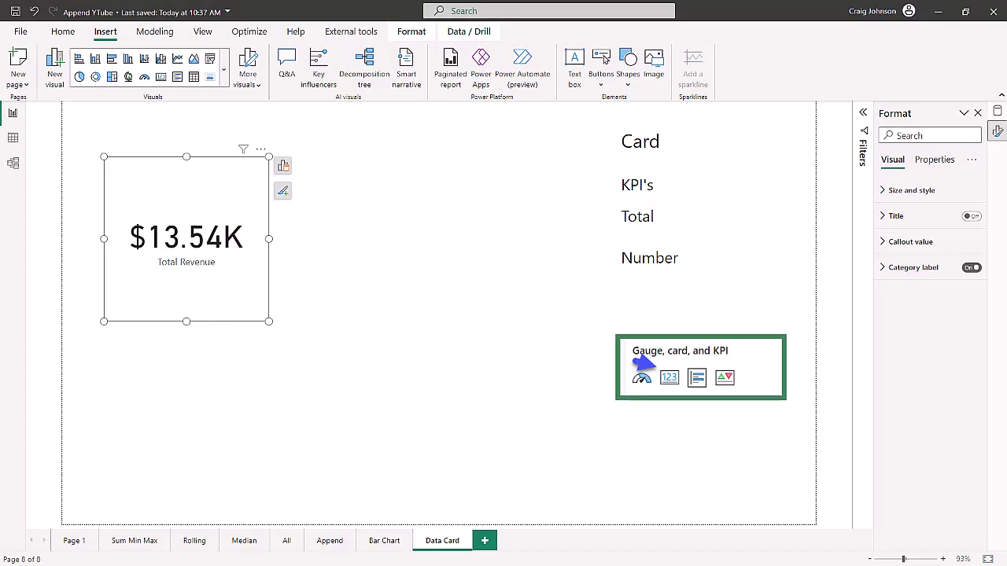
- Set both the height and the width of the revenue card to 250
{"action": "left_click", "coordinate": [282, 192]}
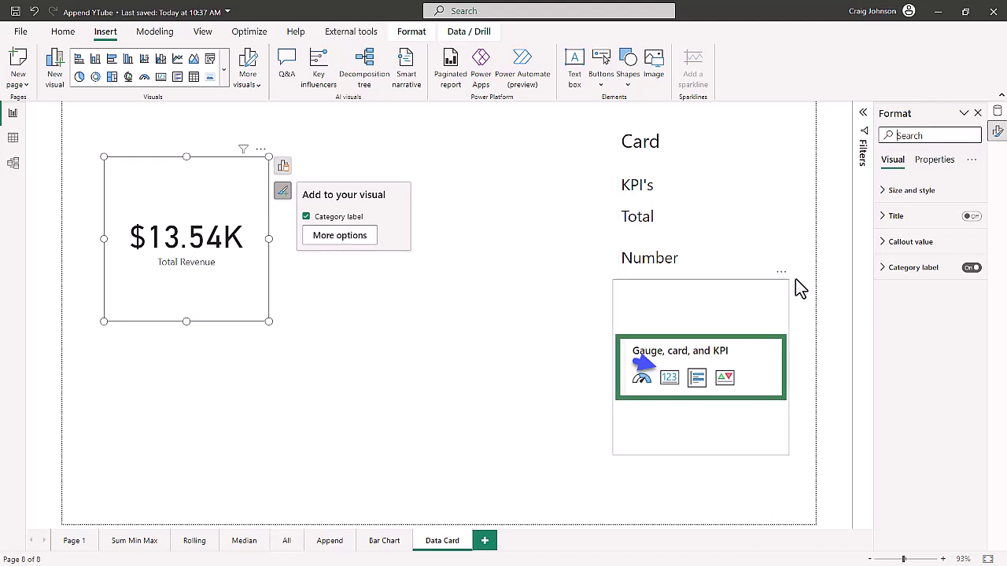
{"action": "left_click", "coordinate": [885, 198]}
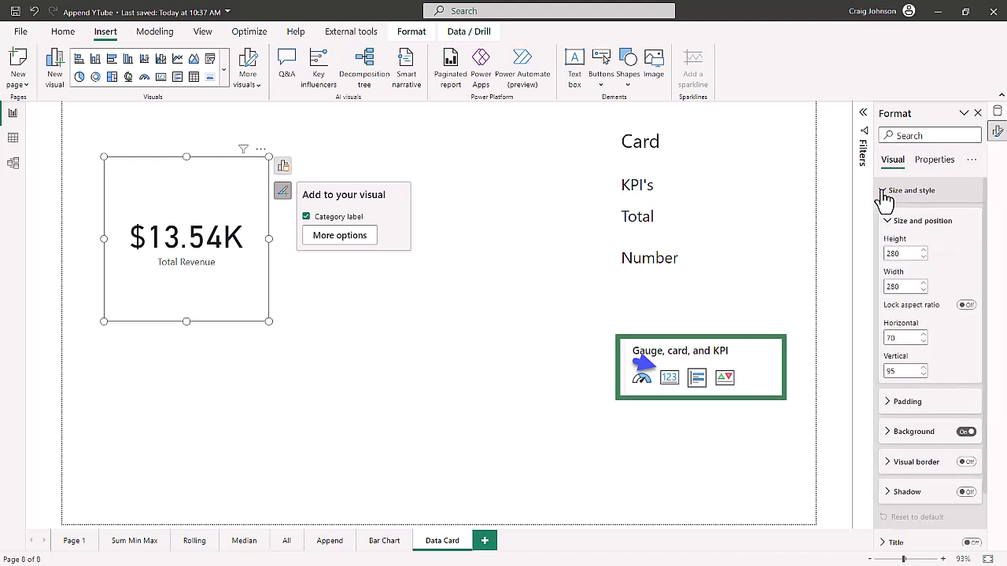
{"action": "left_click_drag", "start_coordinate": [910, 254], "coordinate": [863, 251]}
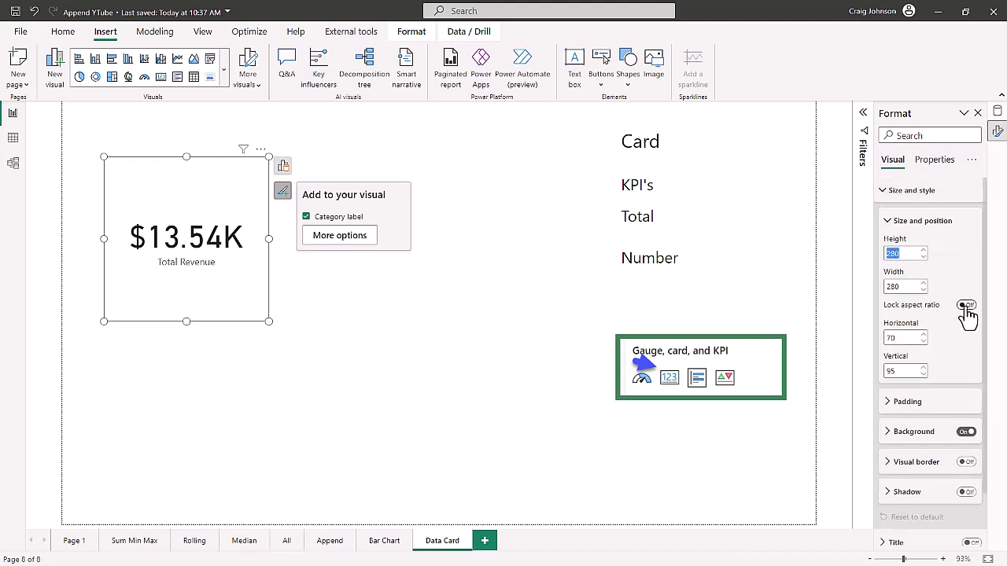
{"action": "type", "text": "250"}
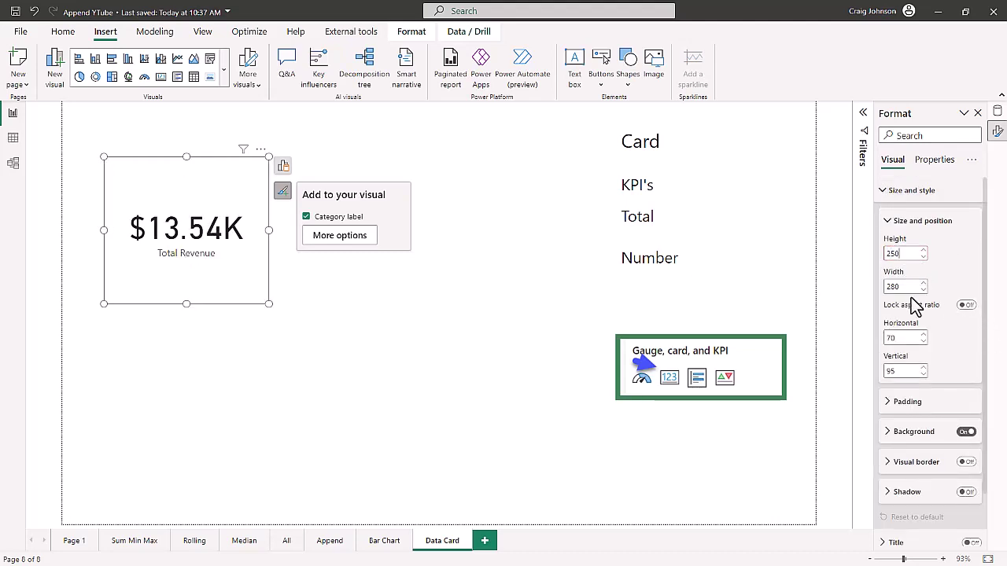
{"action": "double_click", "coordinate": [902, 286]}
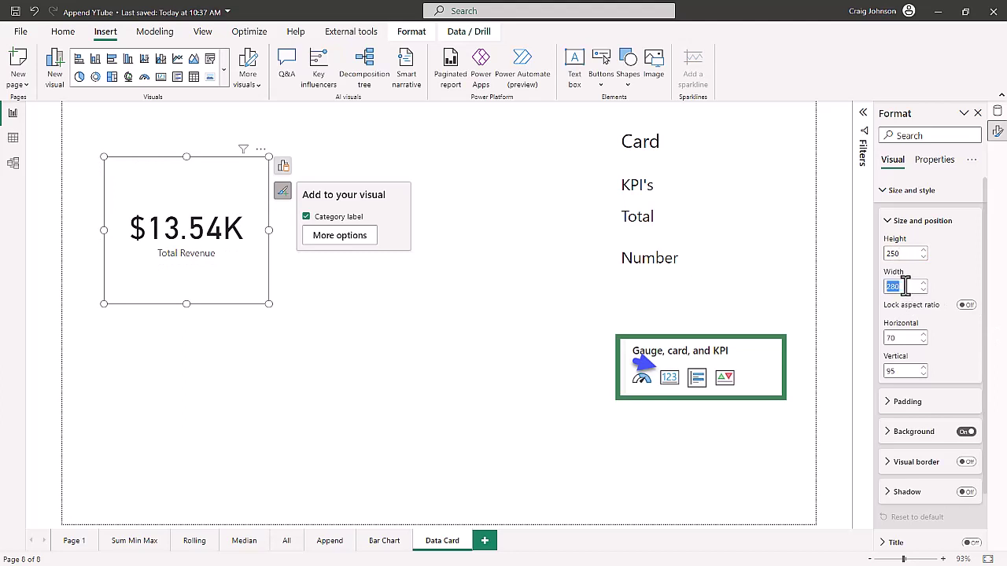
{"action": "type", "text": "250"}
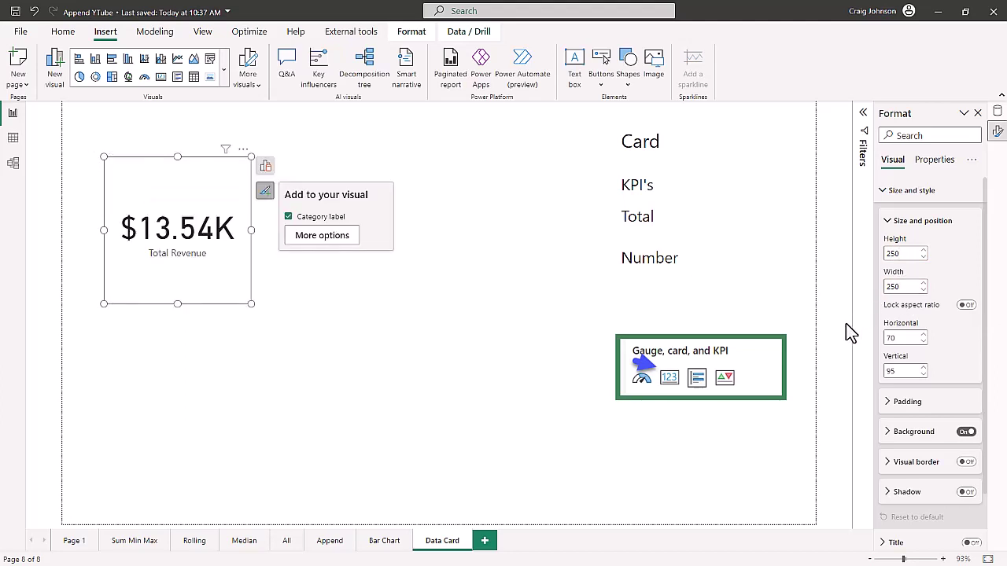
{"action": "left_click", "coordinate": [887, 222]}
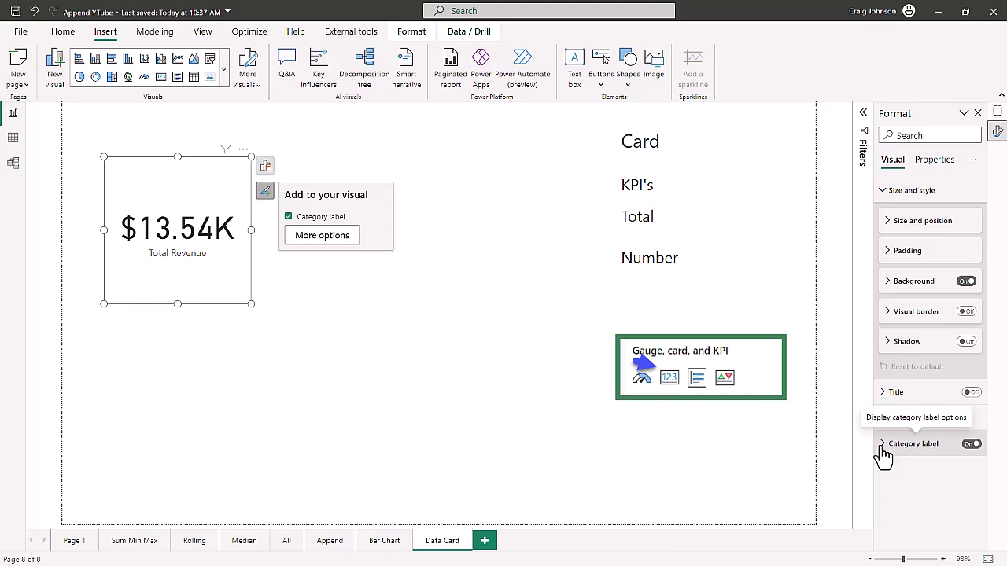
- Turn off the card's category label and turn on its title with the text "YouTube Revenue"
{"action": "left_click", "coordinate": [968, 445]}
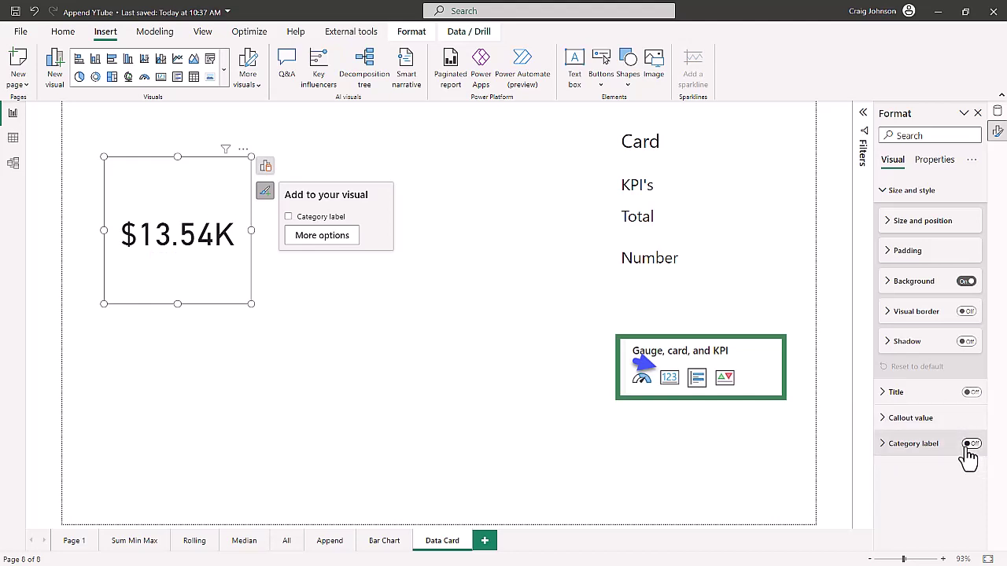
{"action": "left_click", "coordinate": [893, 397]}
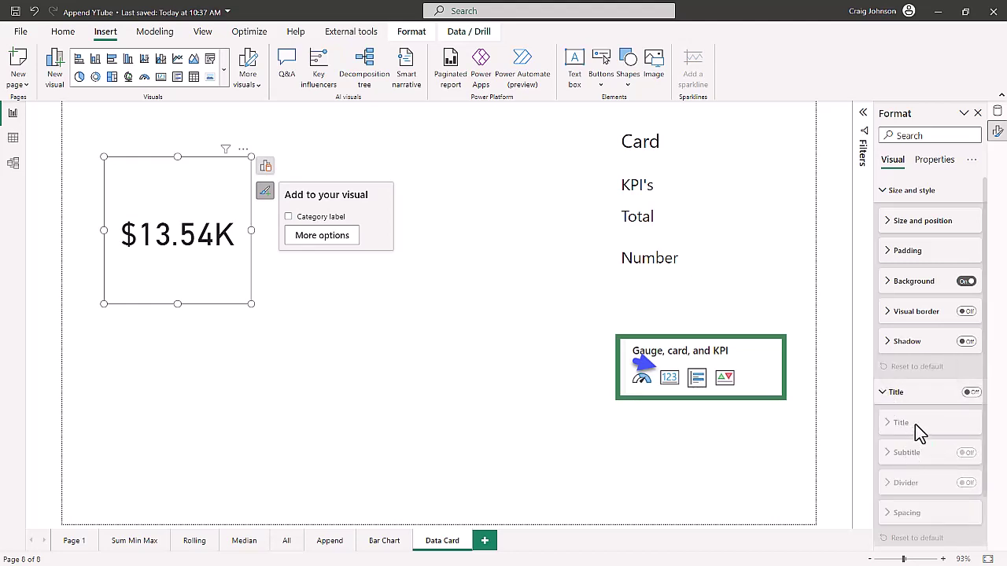
{"action": "left_click", "coordinate": [972, 392]}
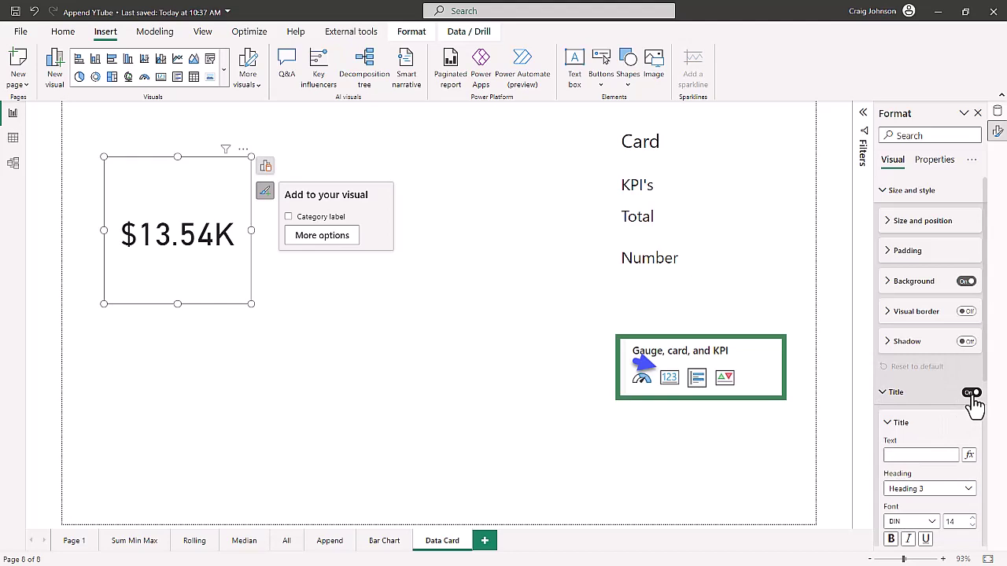
{"action": "left_click", "coordinate": [901, 455]}
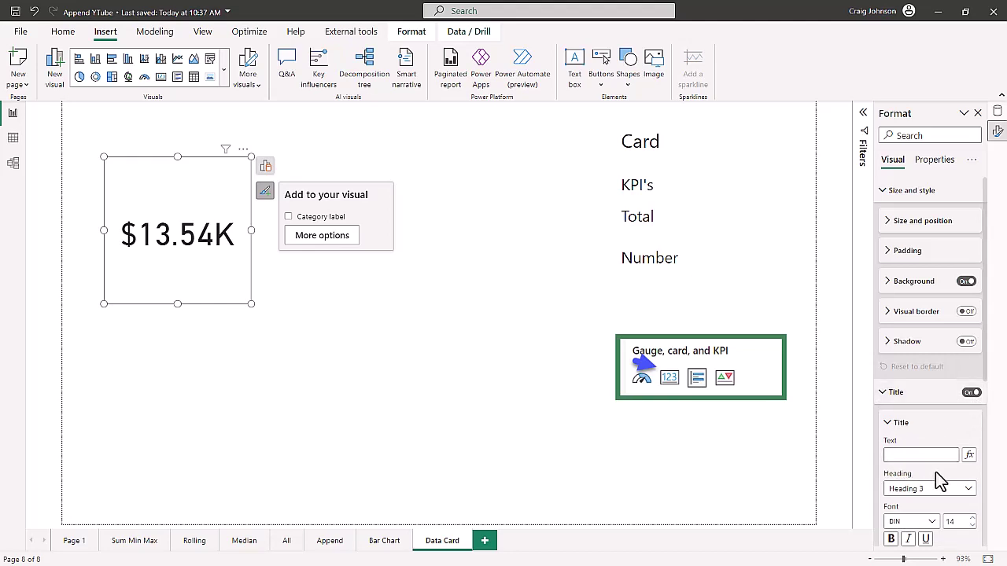
{"action": "type", "text": "YouTube Revenue"}
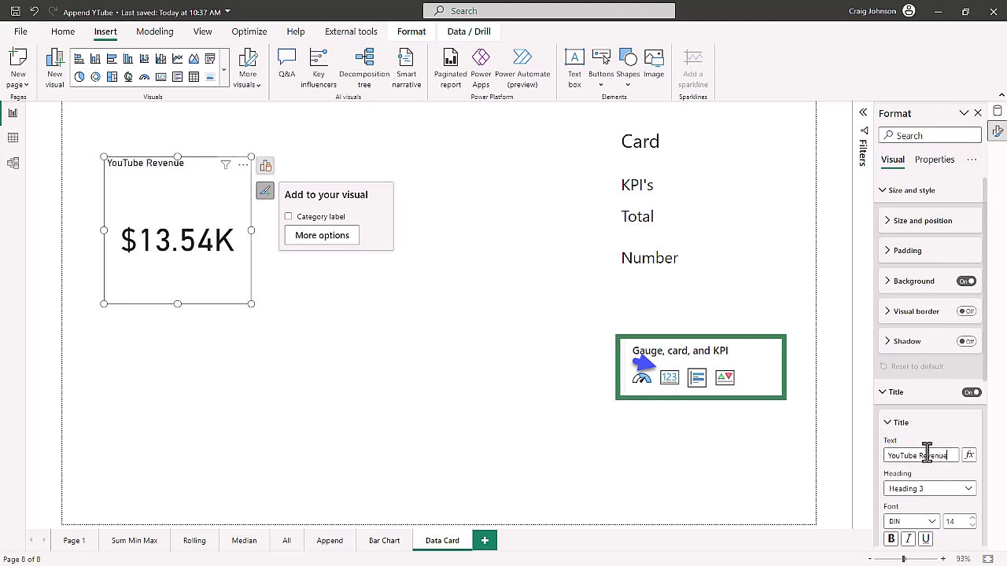
- Set the card title's font size to 18 and center it horizontally
{"action": "scroll", "coordinate": [974, 487], "scroll_direction": "down", "scroll_amount": 1}
{"action": "scroll", "coordinate": [974, 485], "scroll_direction": "down", "scroll_amount": 2}
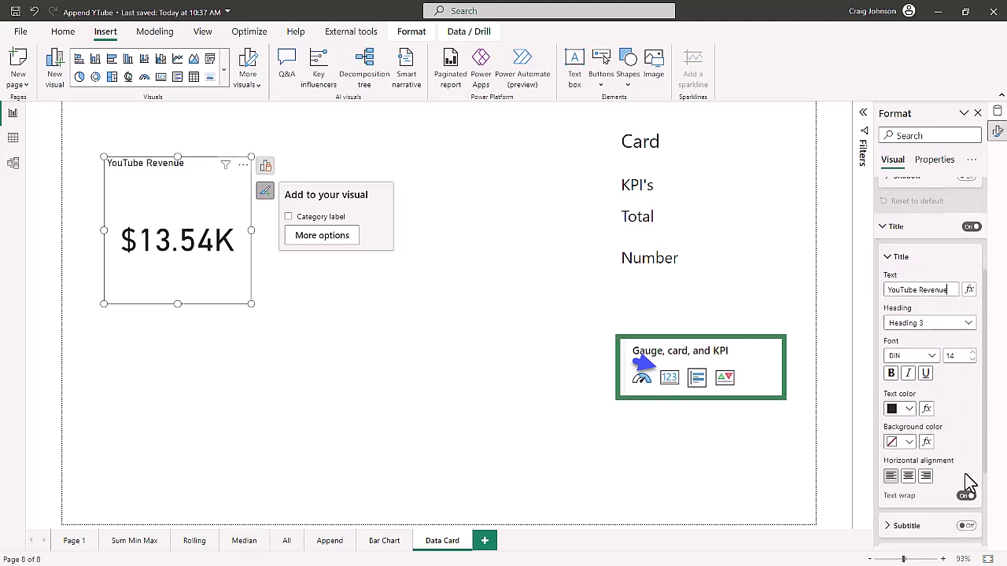
{"action": "left_click", "coordinate": [961, 356]}
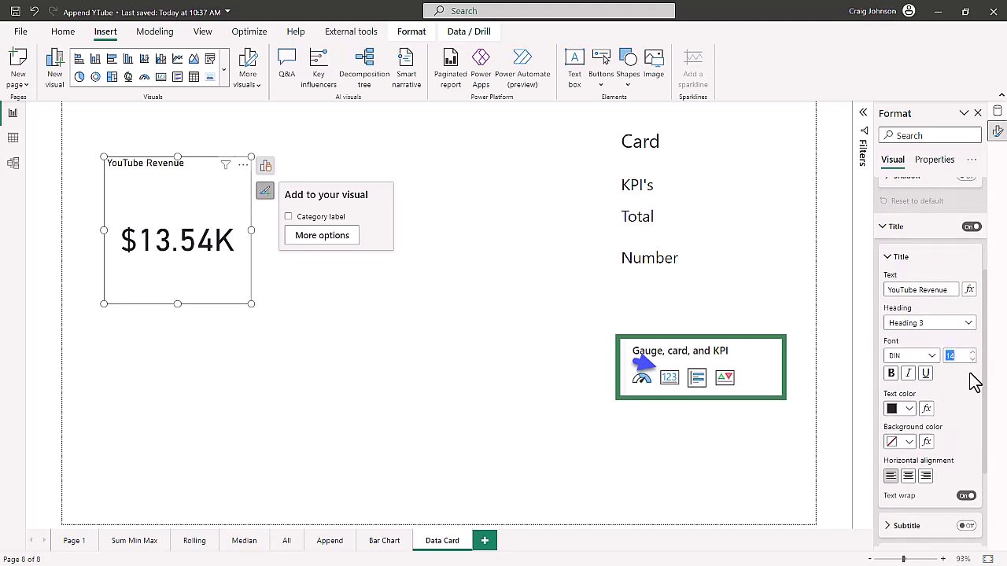
{"action": "type", "text": "24"}
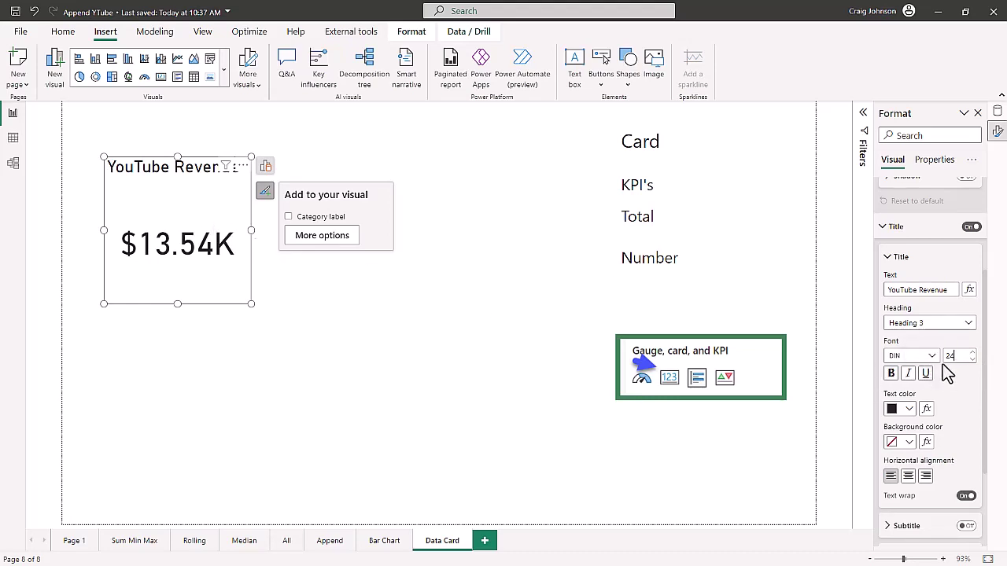
{"action": "key", "text": "BackSpace"}
{"action": "type", "text": "18"}
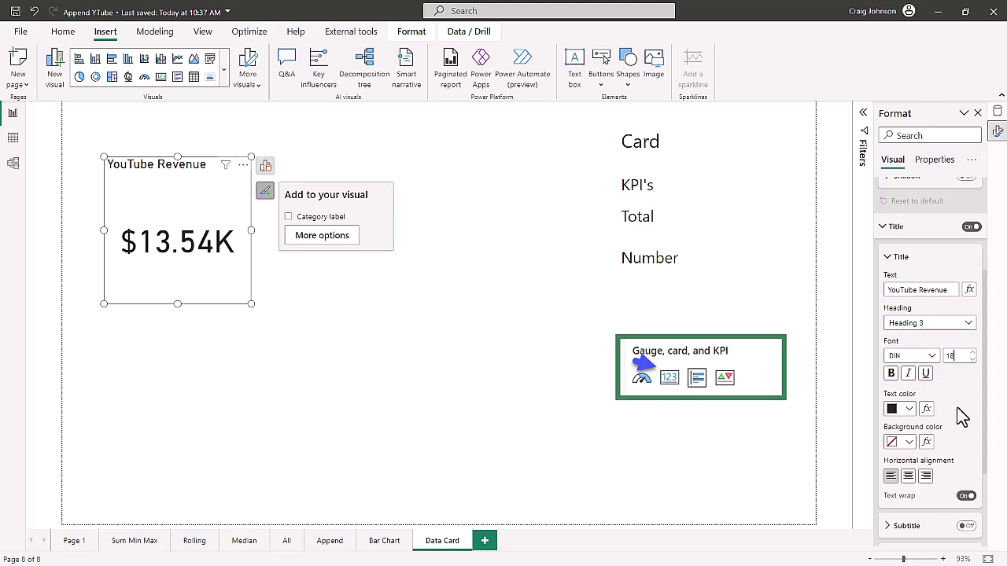
{"action": "left_click", "coordinate": [908, 476]}
- Set the callout value's display units to Thousands with 2 decimal places, and widen the card so the title has more room
{"action": "scroll", "coordinate": [970, 461], "scroll_direction": "down", "scroll_amount": 3}
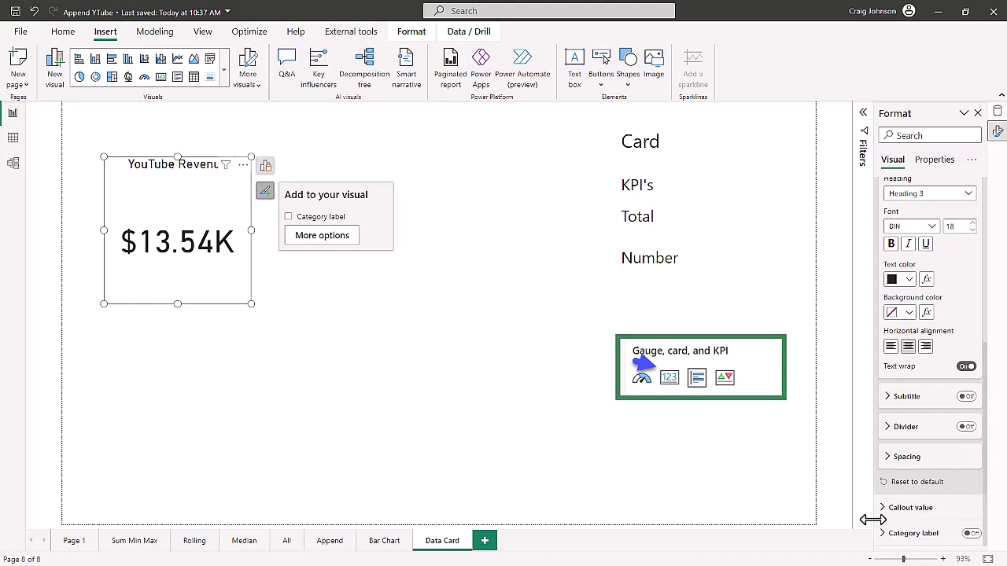
{"action": "left_click", "coordinate": [888, 539]}
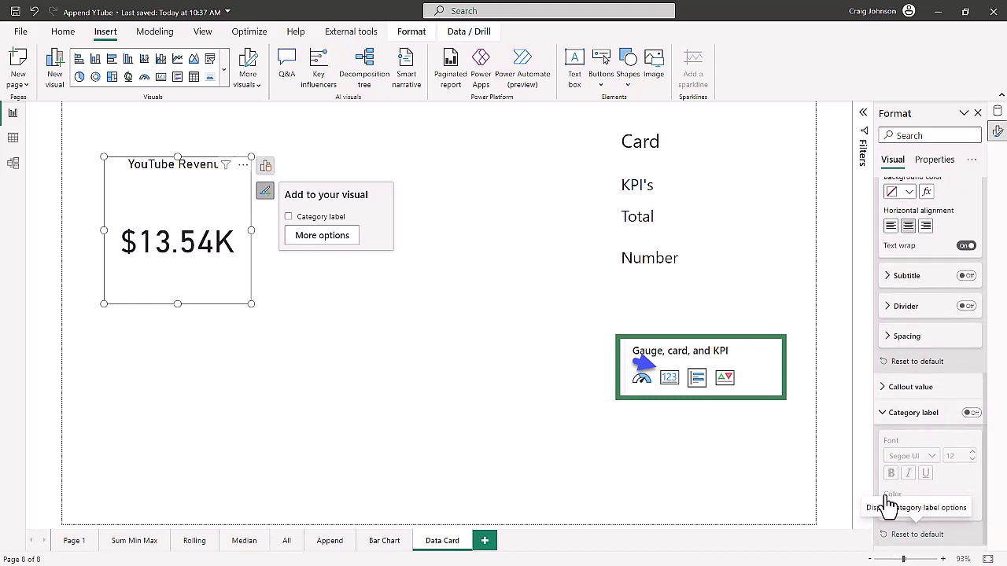
{"action": "left_click", "coordinate": [892, 388]}
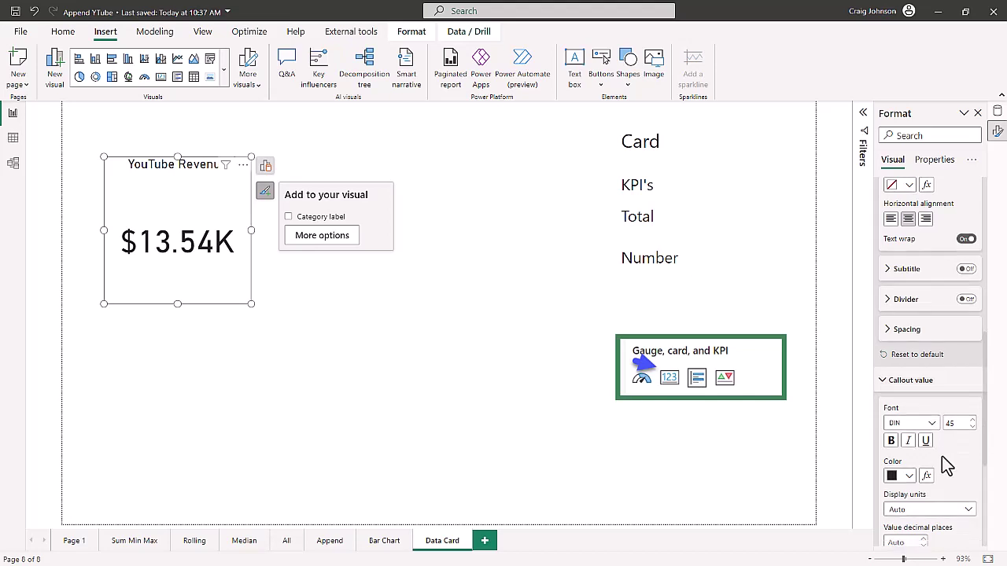
{"action": "scroll", "coordinate": [944, 456], "scroll_direction": "down", "scroll_amount": 2}
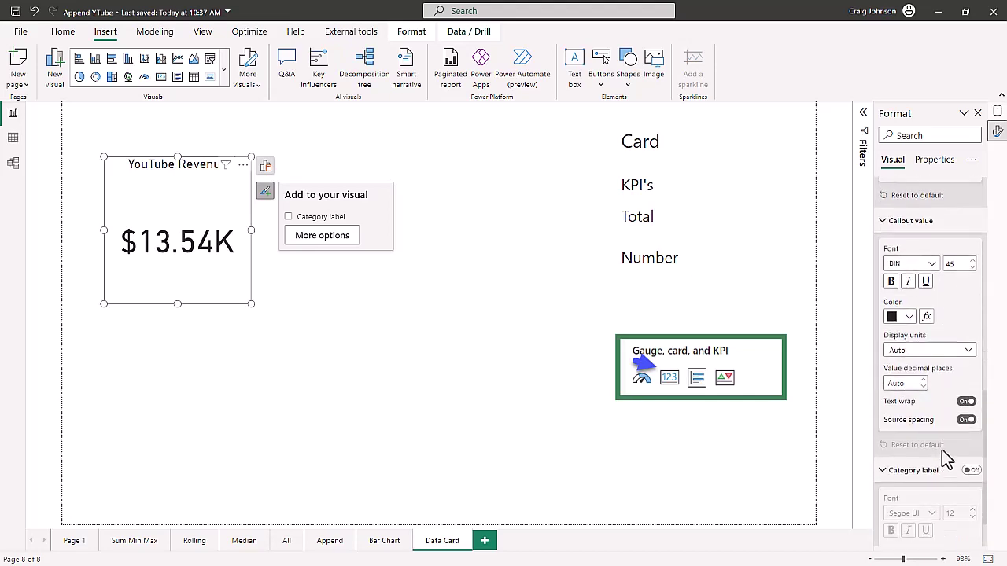
{"action": "left_click", "coordinate": [970, 355]}
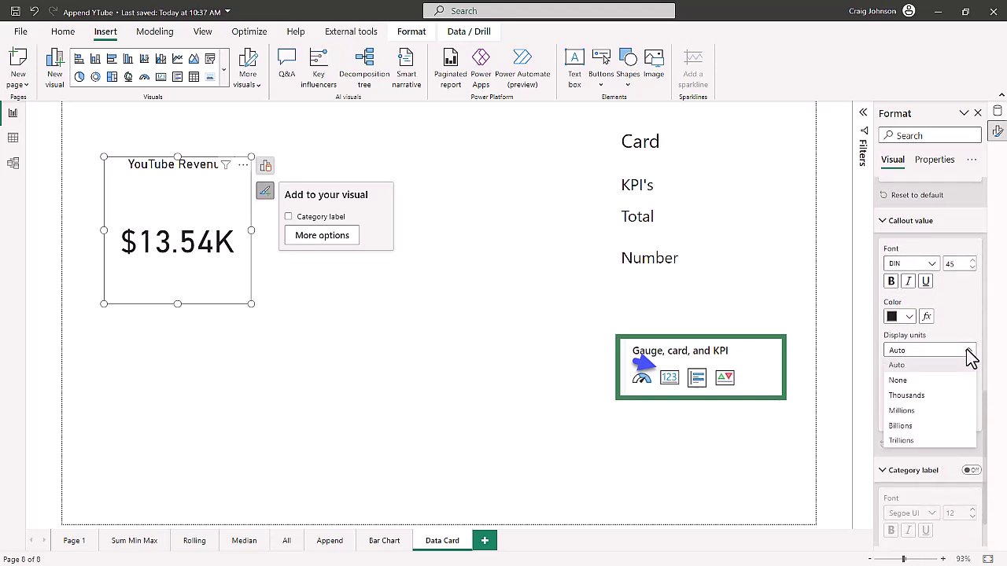
{"action": "left_click", "coordinate": [907, 396]}
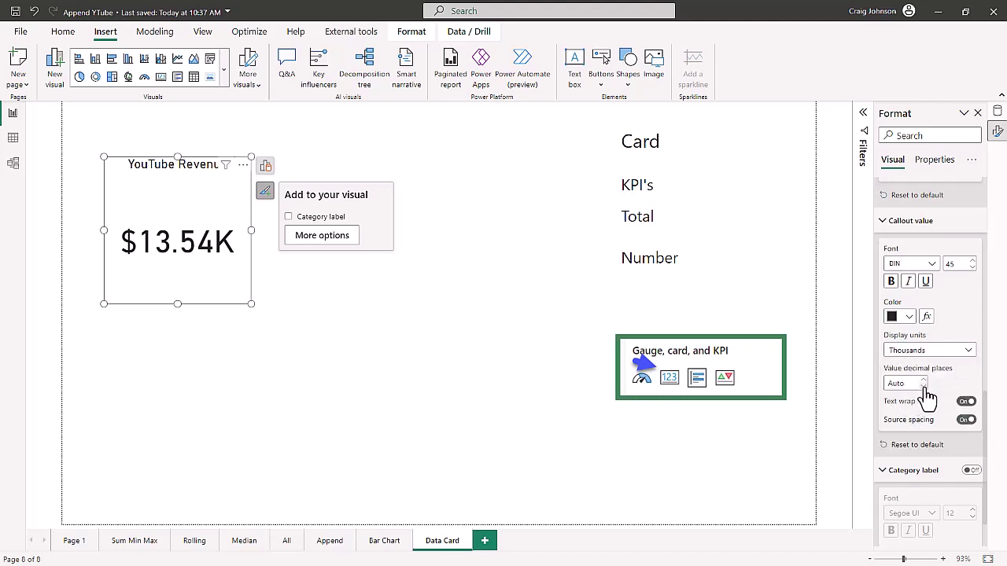
{"action": "left_click", "coordinate": [924, 385]}
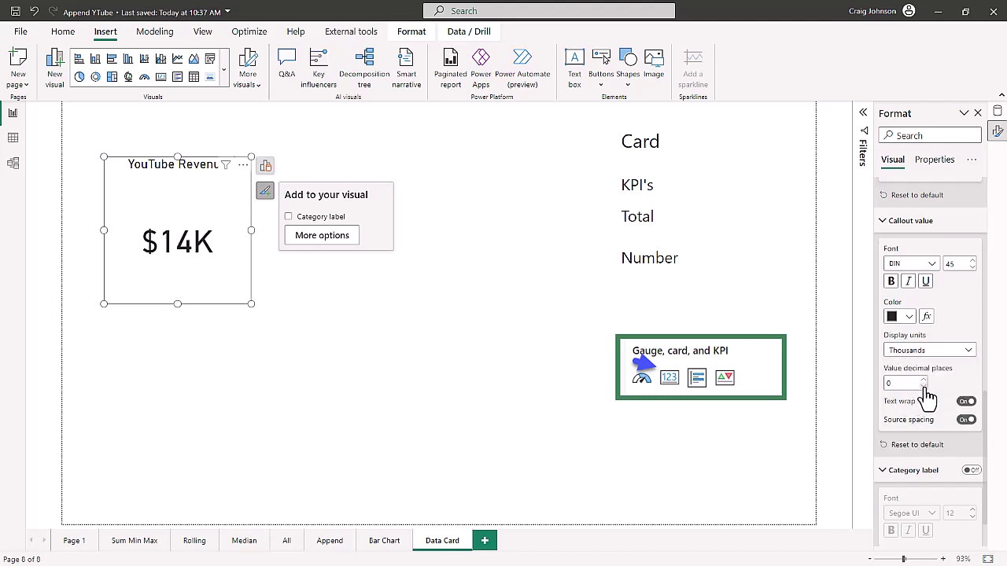
{"action": "left_click", "coordinate": [924, 382]}
{"action": "left_click", "coordinate": [924, 381]}
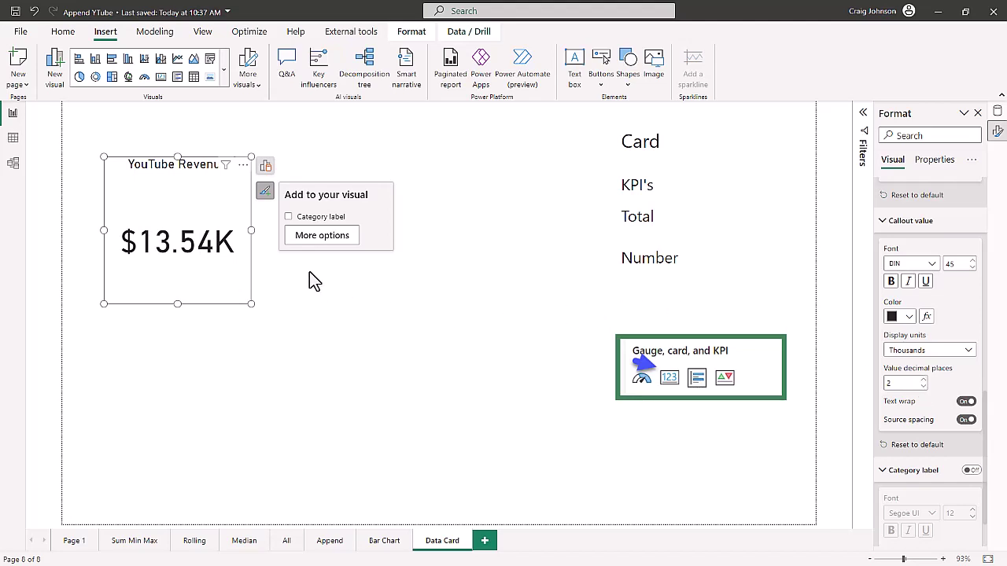
{"action": "left_click_drag", "start_coordinate": [251, 228], "coordinate": [287, 236]}
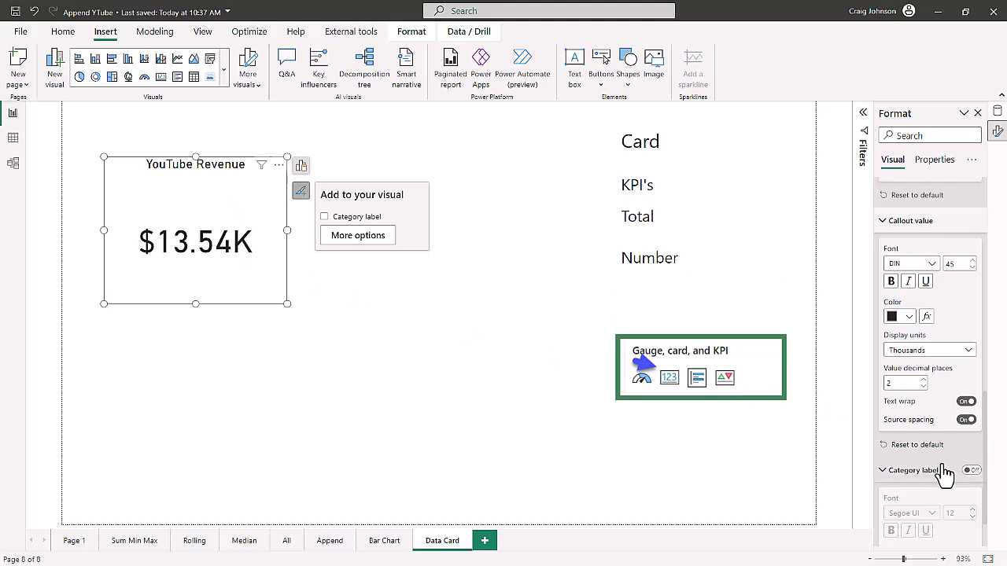
- Set the revenue card title's text color to the theme's golden yellow
{"action": "scroll", "coordinate": [944, 461], "scroll_direction": "down", "scroll_amount": 1}
{"action": "left_click", "coordinate": [882, 413]}
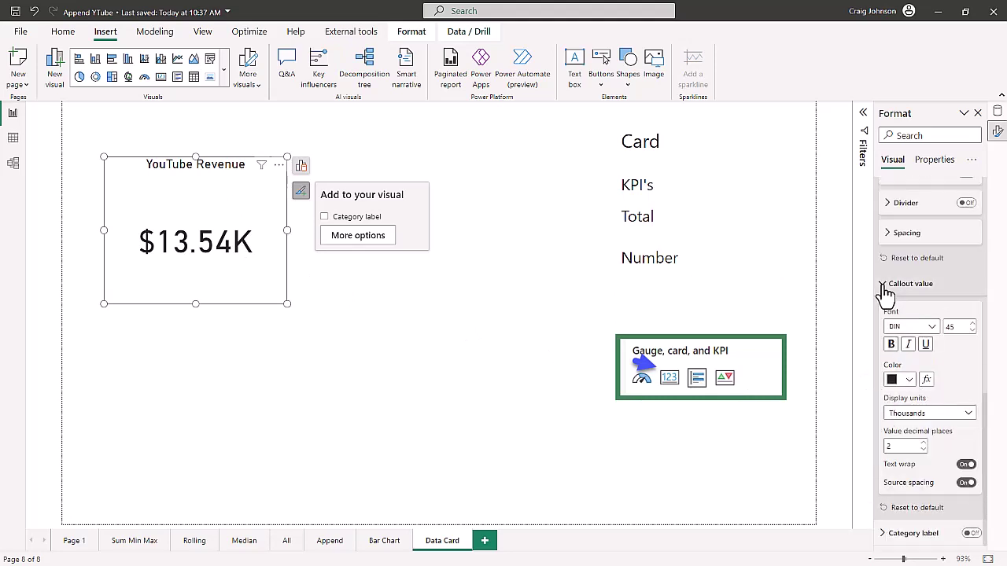
{"action": "scroll", "coordinate": [887, 289], "scroll_direction": "up", "scroll_amount": 4}
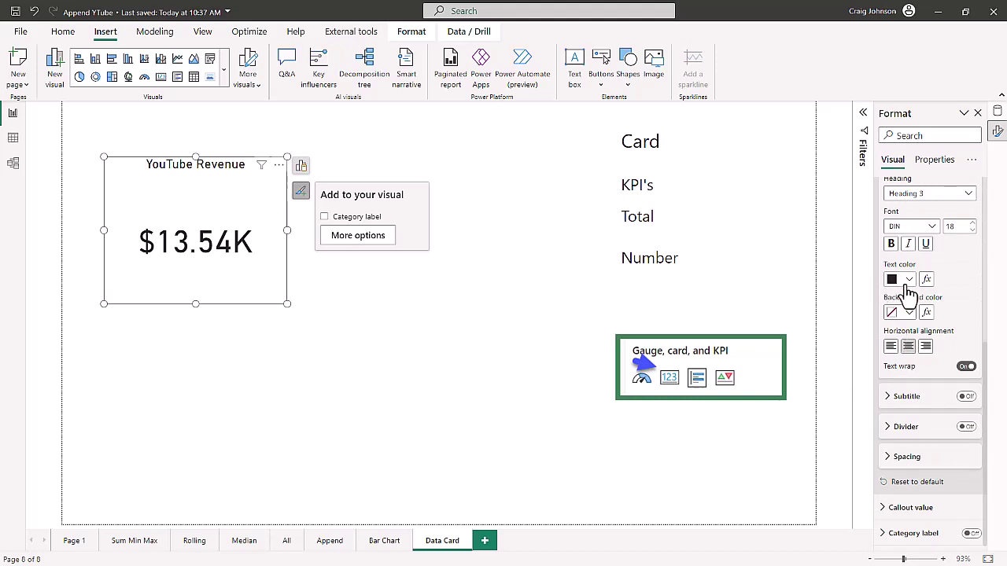
{"action": "left_click", "coordinate": [908, 281]}
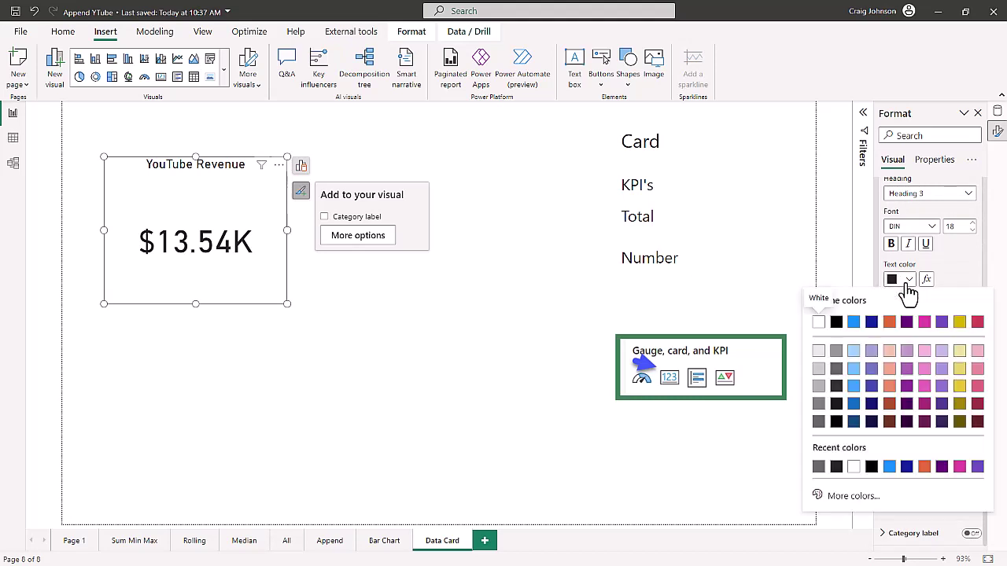
{"action": "left_click", "coordinate": [960, 322]}
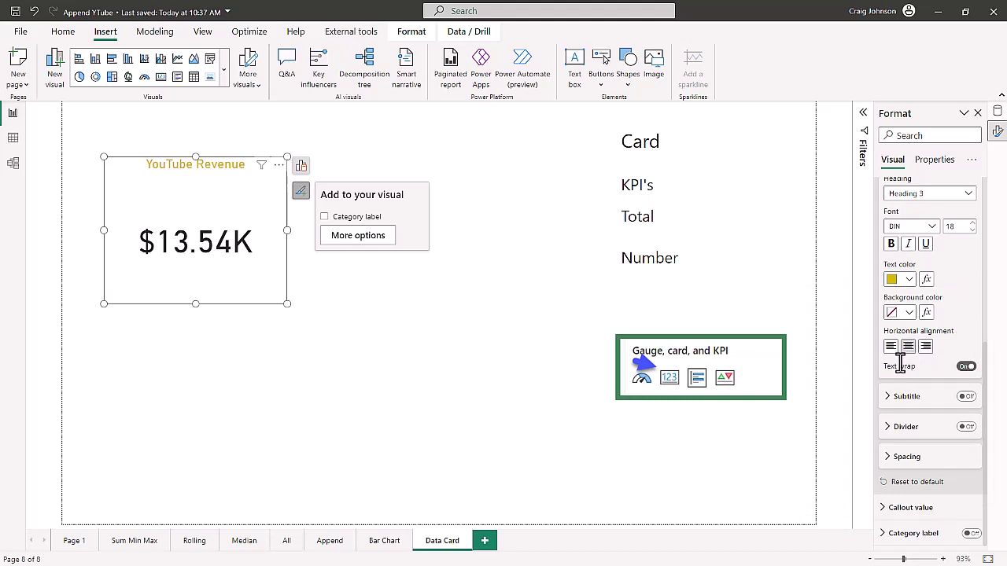
- Set the revenue card's callout value color to dark blue #12239E
{"action": "left_click", "coordinate": [889, 401]}
{"action": "left_click", "coordinate": [889, 401]}
{"action": "left_click", "coordinate": [884, 509]}
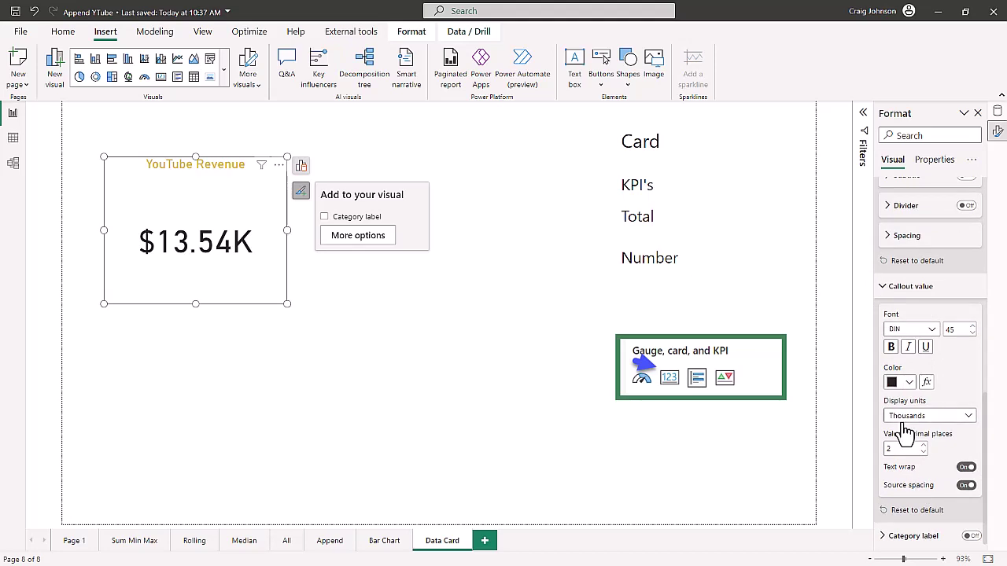
{"action": "left_click", "coordinate": [910, 383]}
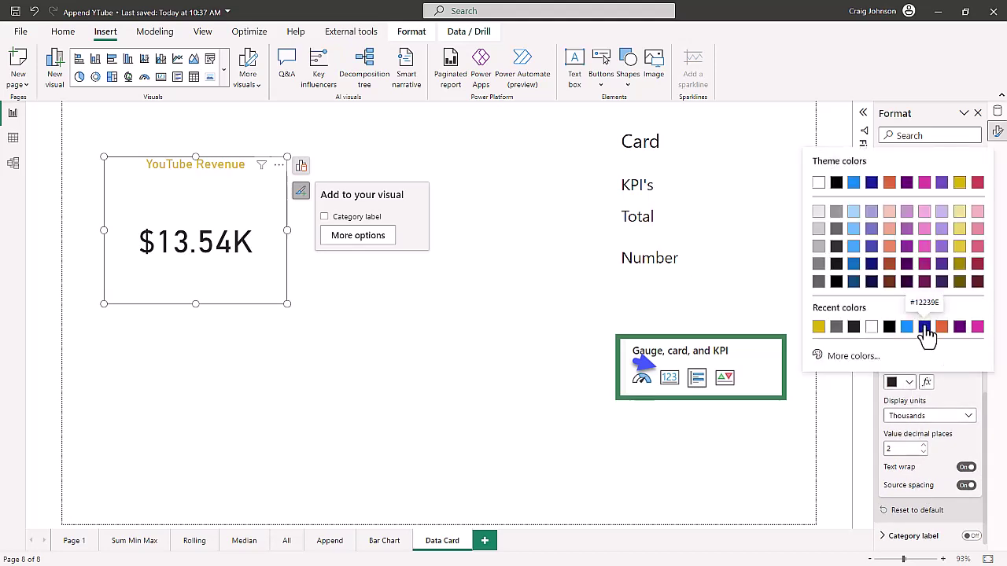
{"action": "left_click", "coordinate": [925, 327]}
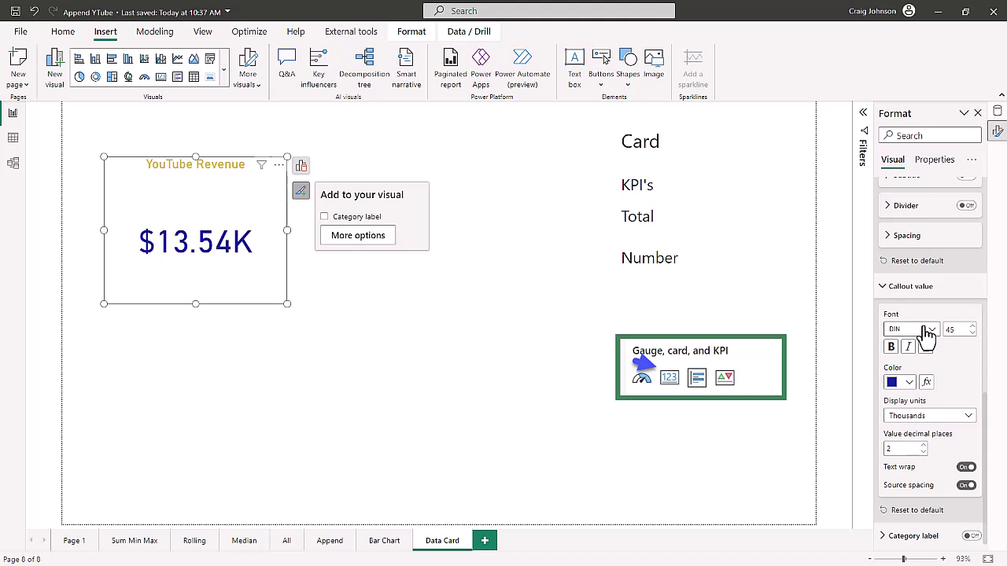
- Give the revenue card's title a dark gray background color
{"action": "scroll", "coordinate": [930, 385], "scroll_direction": "up", "scroll_amount": 3}
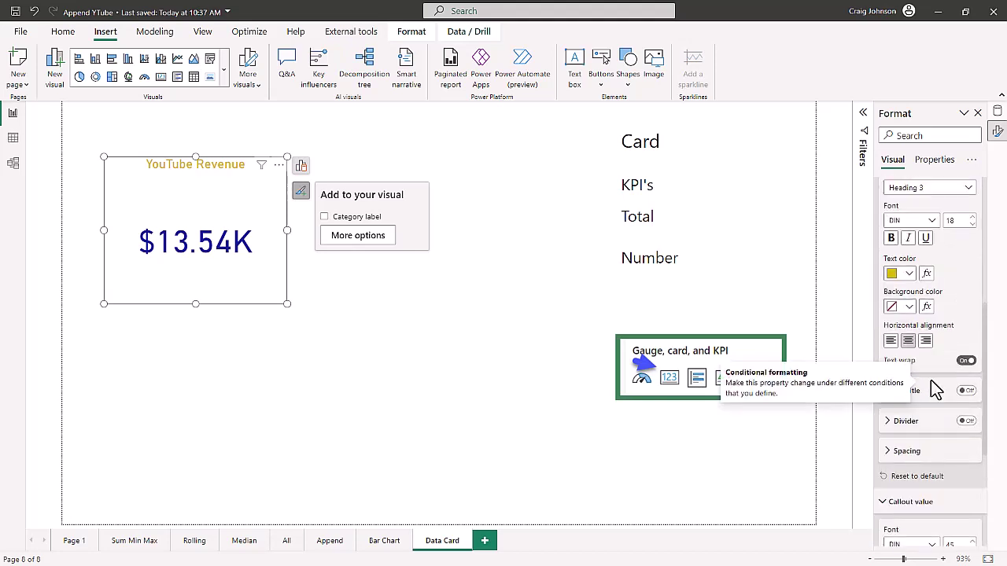
{"action": "left_click", "coordinate": [909, 312]}
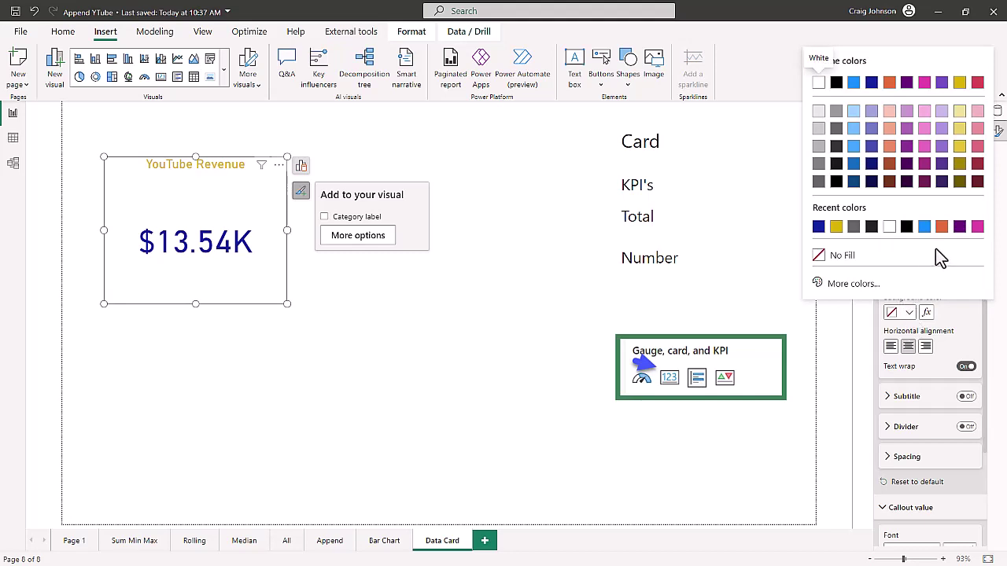
{"action": "left_click", "coordinate": [854, 227]}
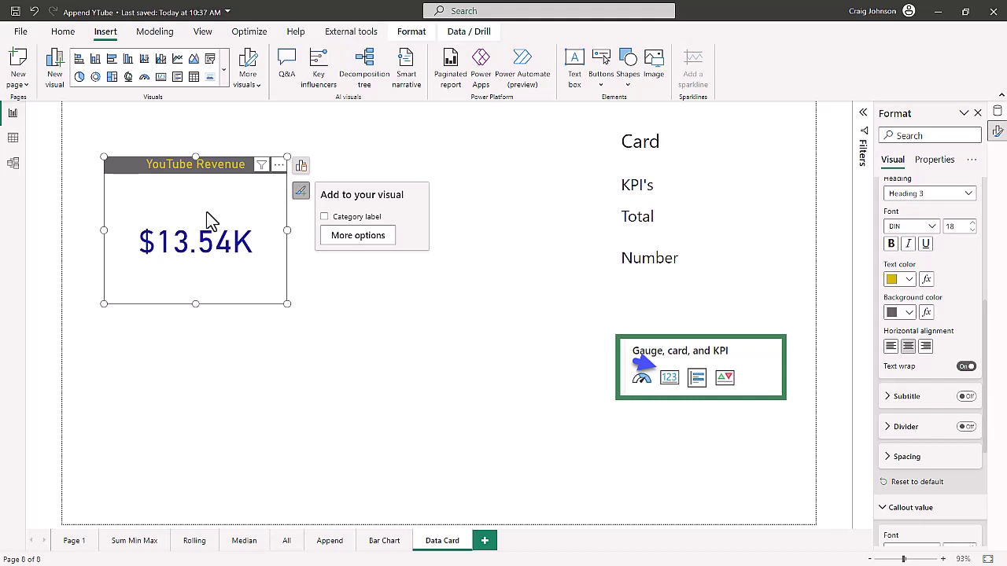
- Duplicate the revenue card beside the original and replace the copy's Total Revenue field with the Total Views measure
{"action": "key", "text": "ctrl+v"}
{"action": "left_click_drag", "start_coordinate": [182, 216], "coordinate": [413, 202]}
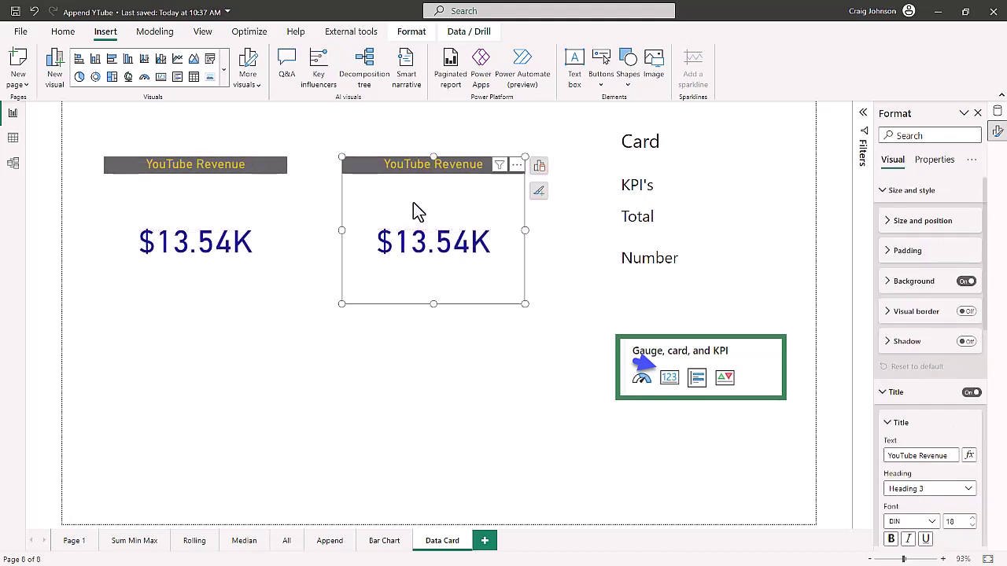
{"action": "left_click", "coordinate": [539, 166]}
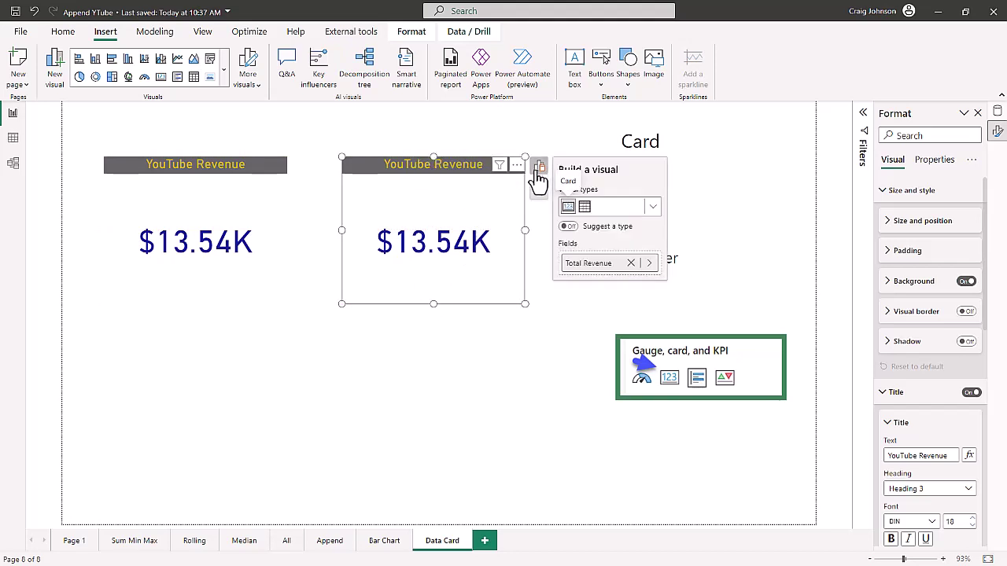
{"action": "left_click", "coordinate": [630, 262]}
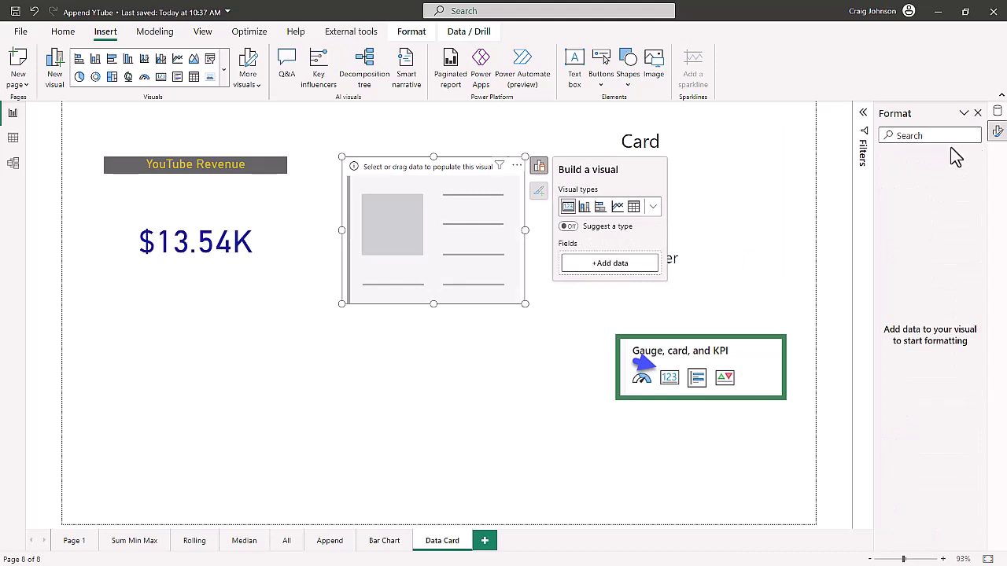
{"action": "left_click", "coordinate": [621, 268]}
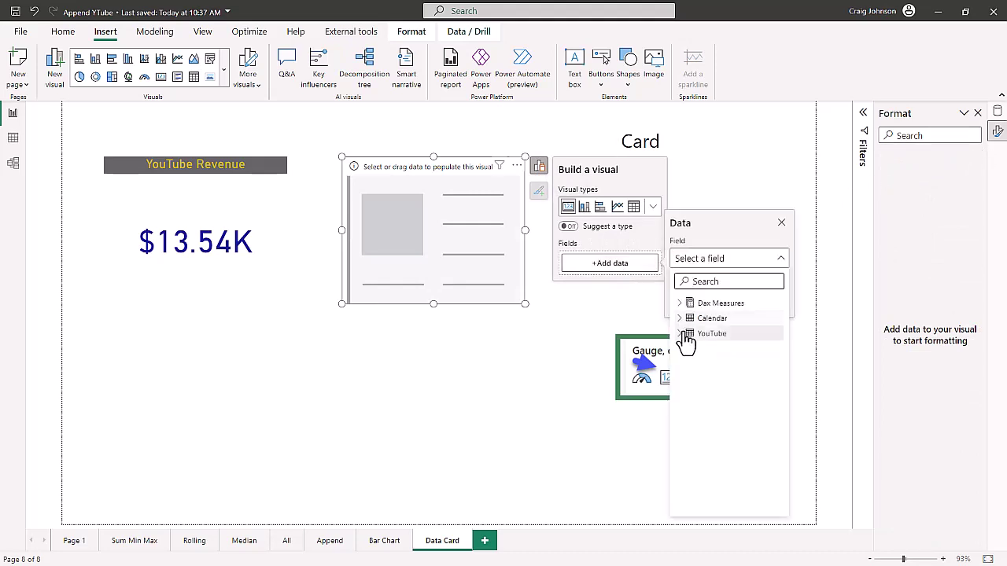
{"action": "left_click", "coordinate": [681, 305]}
{"action": "scroll", "coordinate": [707, 354], "scroll_direction": "down", "scroll_amount": 5}
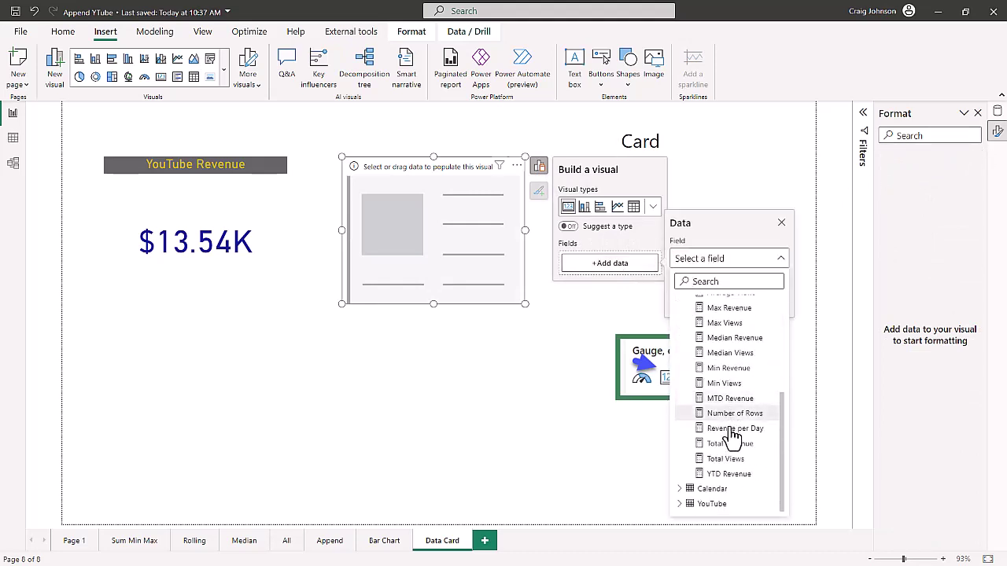
{"action": "left_click", "coordinate": [712, 460]}
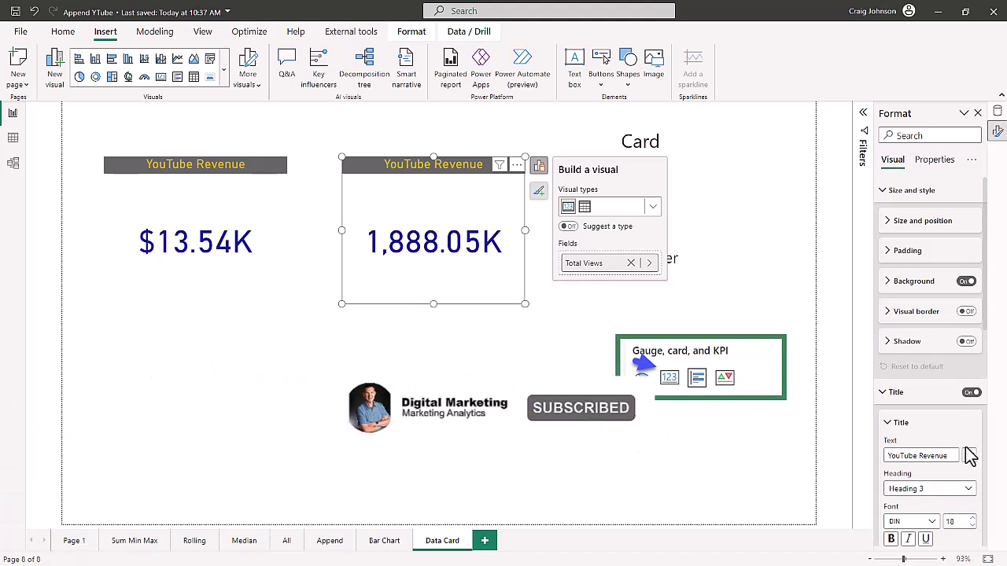
- Set the Total Views card's callout value display units to Millions
{"action": "scroll", "coordinate": [969, 456], "scroll_direction": "down", "scroll_amount": 5}
{"action": "scroll", "coordinate": [940, 463], "scroll_direction": "down", "scroll_amount": 3}
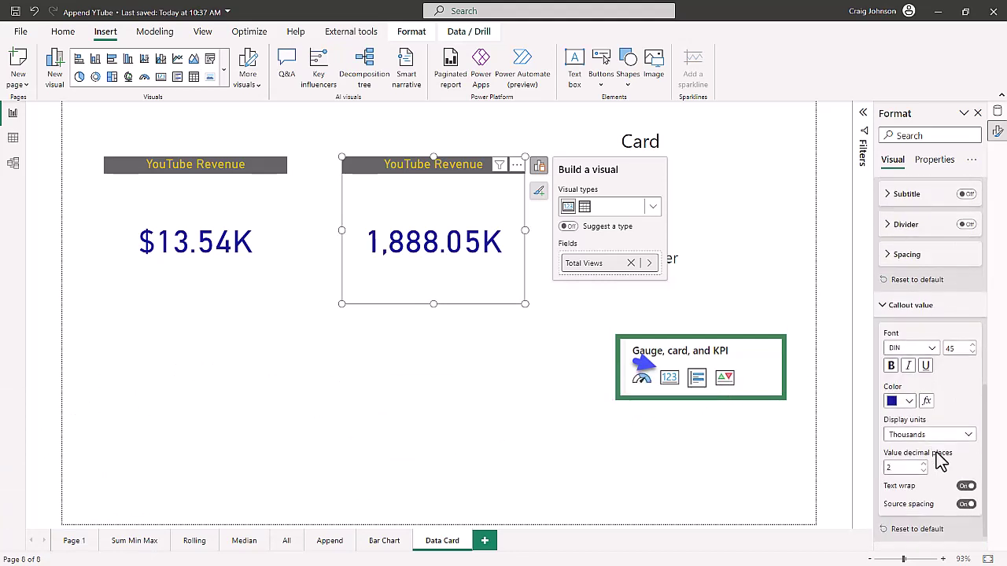
{"action": "left_click", "coordinate": [967, 437]}
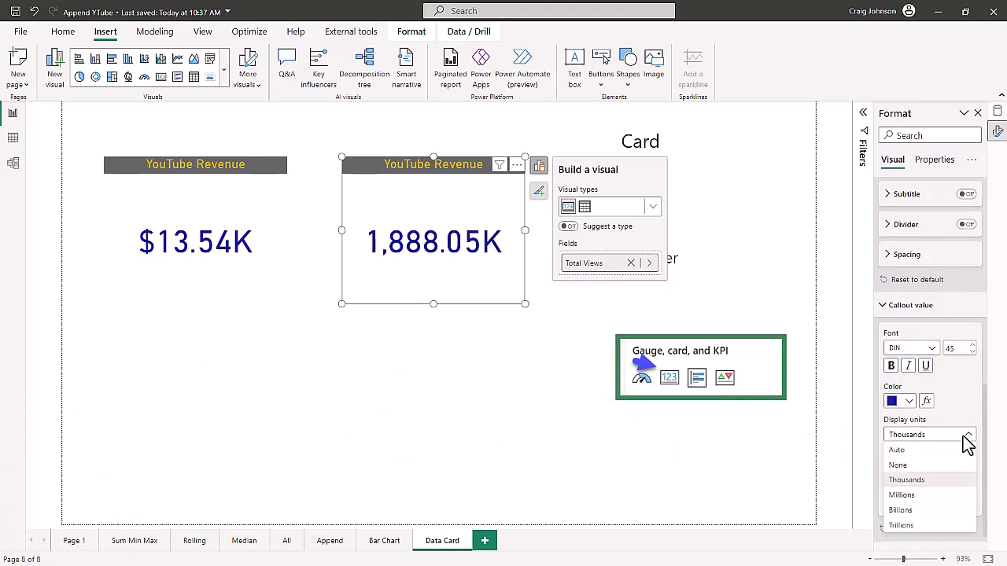
{"action": "left_click", "coordinate": [901, 496]}
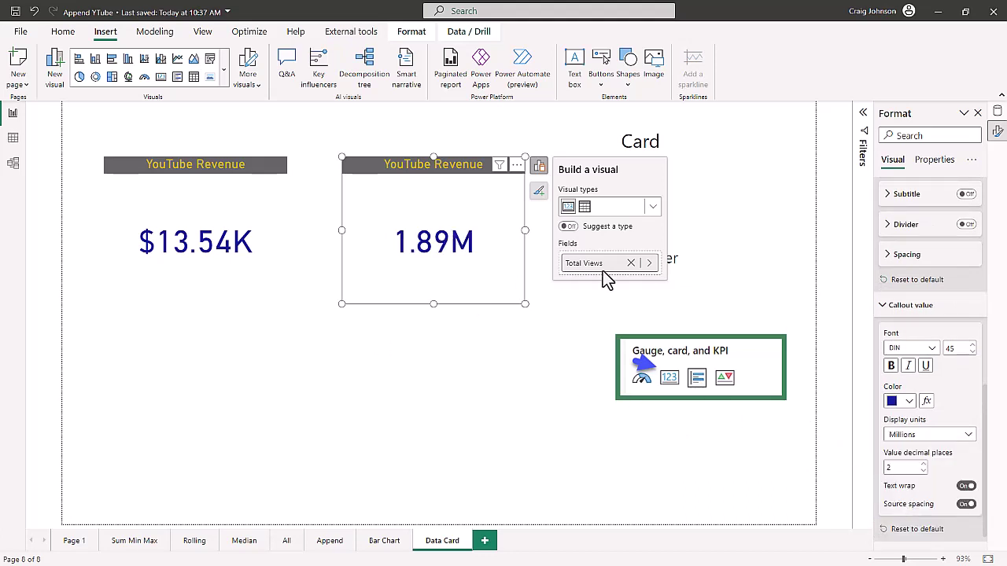
- Change the Total Views card's title text to "YouTube Views" and deselect the card
{"action": "scroll", "coordinate": [928, 346], "scroll_direction": "up", "scroll_amount": 3}
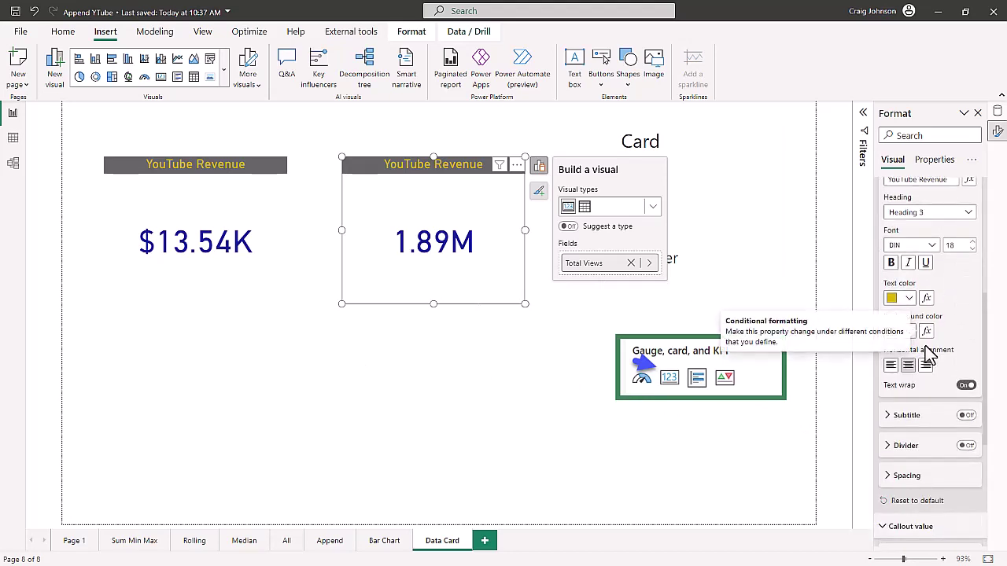
{"action": "scroll", "coordinate": [928, 428], "scroll_direction": "up", "scroll_amount": 2}
{"action": "scroll", "coordinate": [920, 385], "scroll_direction": "up", "scroll_amount": 2}
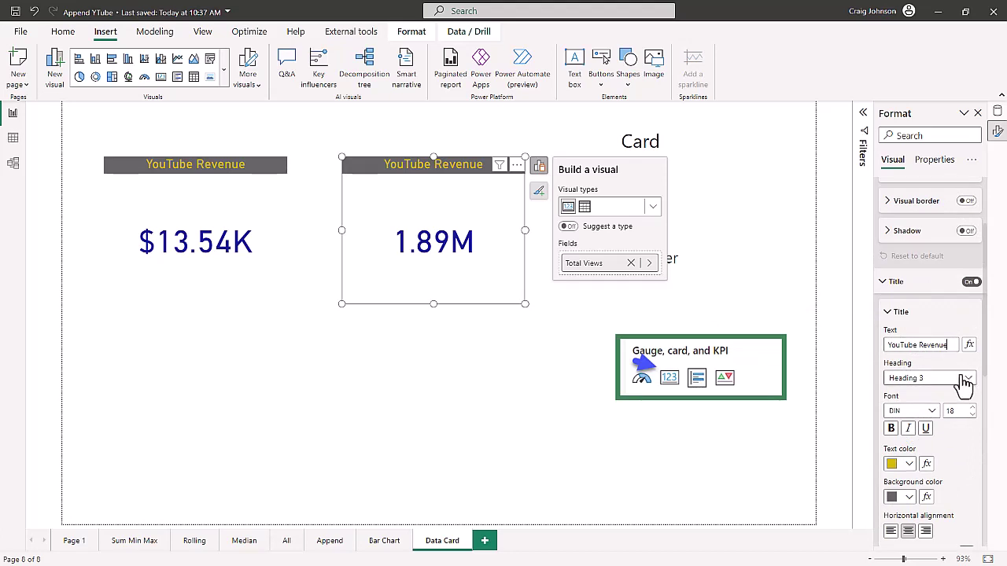
{"action": "key", "text": "BackSpace"}
{"action": "key", "text": "BackSpace"}
{"action": "key", "text": "BackSpace"}
{"action": "key", "text": "BackSpace"}
{"action": "key", "text": "BackSpace"}
{"action": "key", "text": "BackSpace"}
{"action": "key", "text": "BackSpace"}
{"action": "type", "text": "Views"}
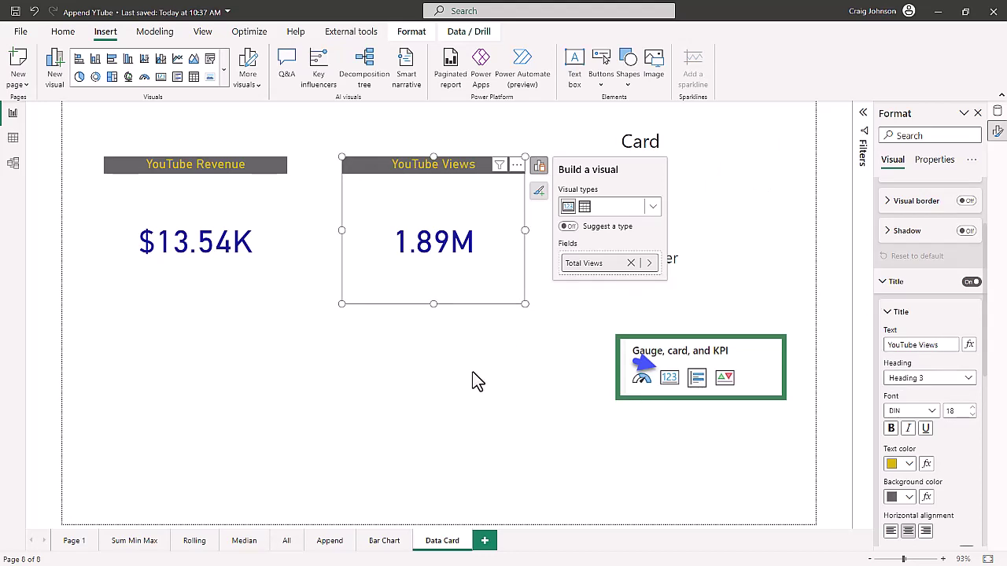
{"action": "left_click", "coordinate": [506, 381]}
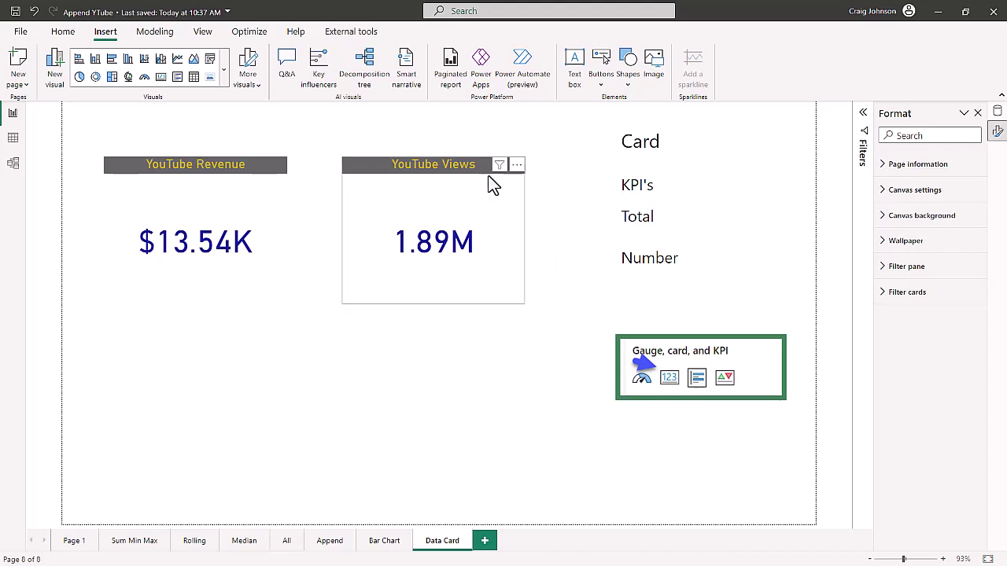
- Duplicate the YouTube Views card and place the copy below the YouTube Revenue card
{"action": "left_click", "coordinate": [500, 250]}
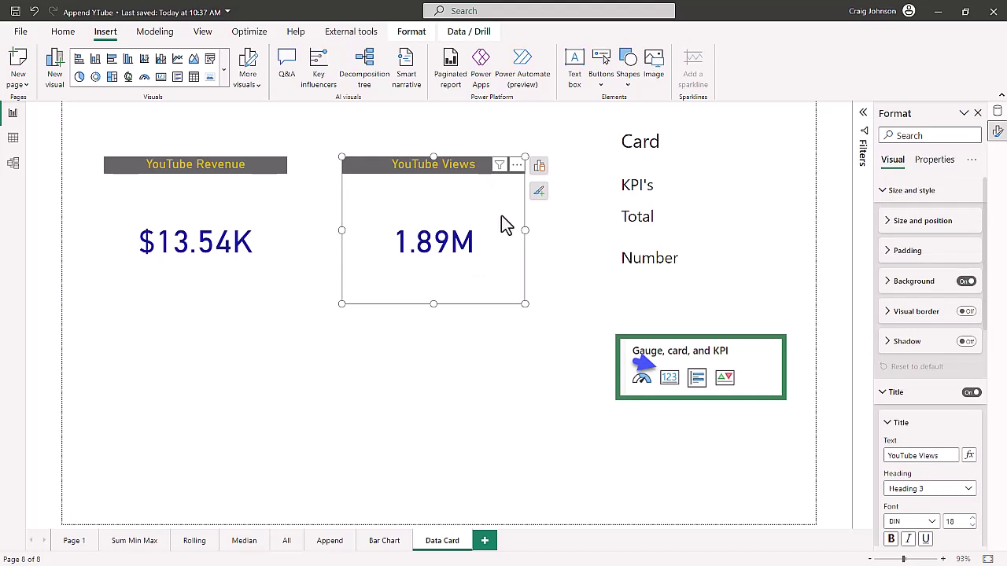
{"action": "key", "text": "ctrl+c"}
{"action": "key", "text": "ctrl+v"}
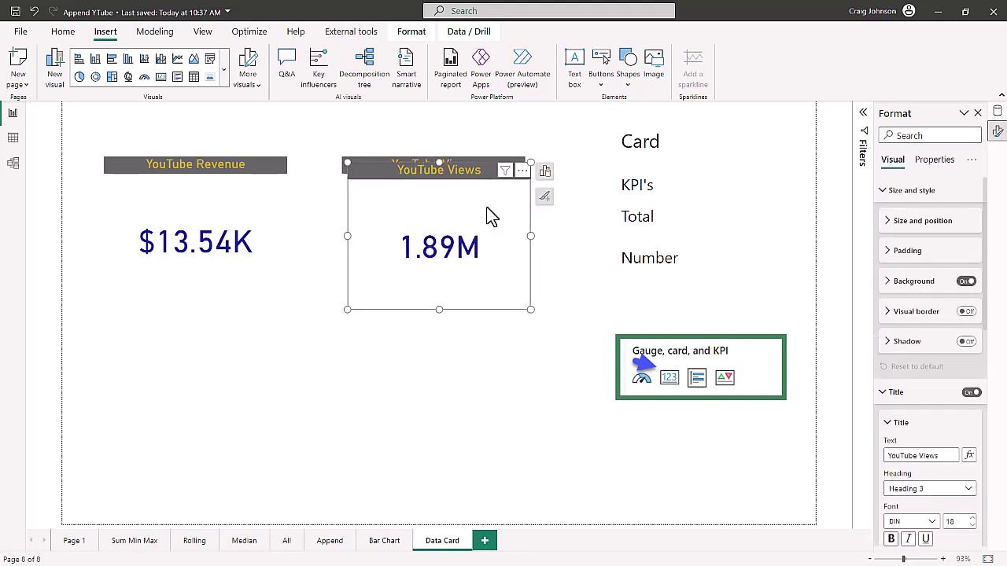
{"action": "left_click_drag", "start_coordinate": [487, 215], "coordinate": [249, 384]}
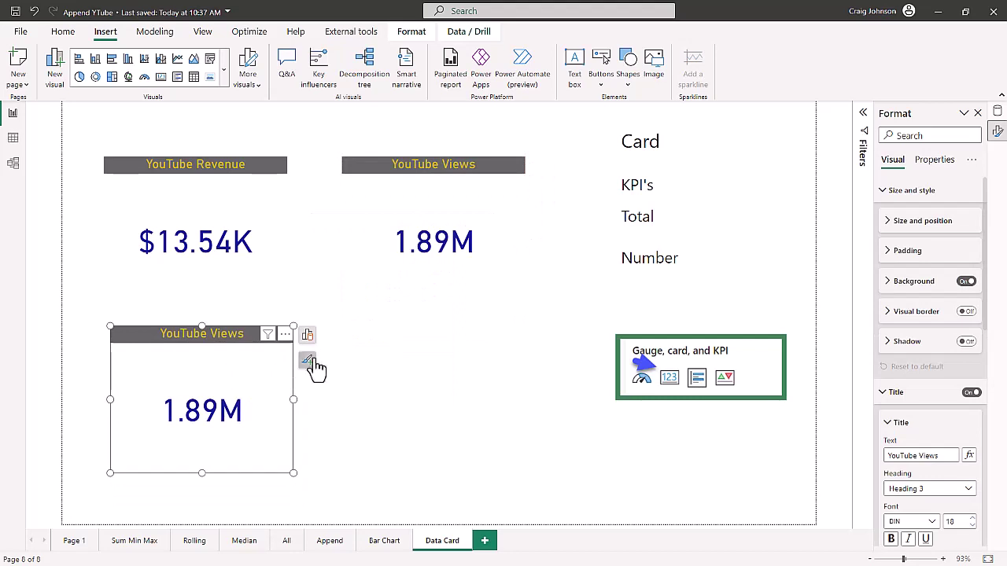
- Replace the Total Views field in the lower card with the Max Views measure from Dax Measures
{"action": "left_click", "coordinate": [307, 335]}
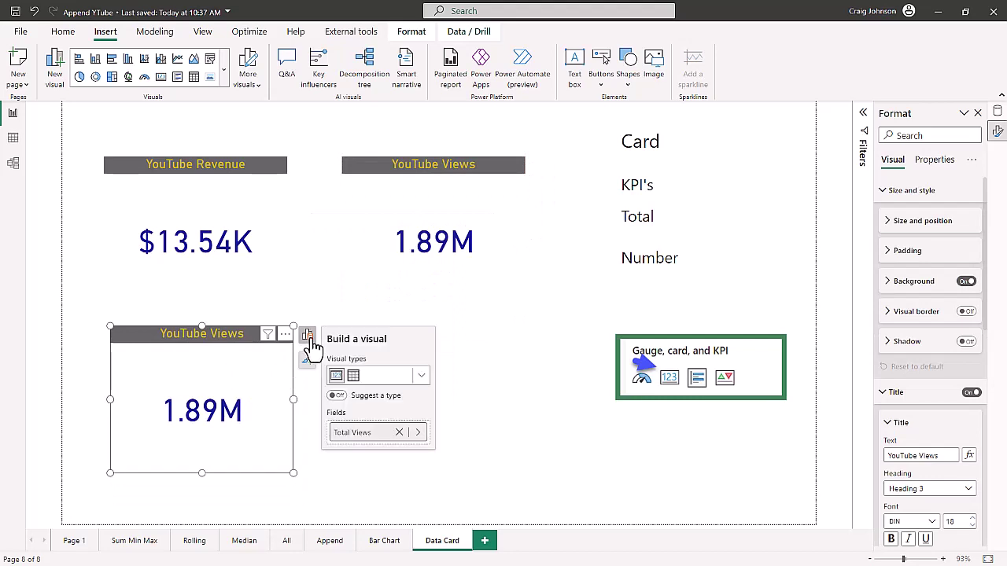
{"action": "left_click", "coordinate": [399, 433]}
{"action": "left_click", "coordinate": [389, 442]}
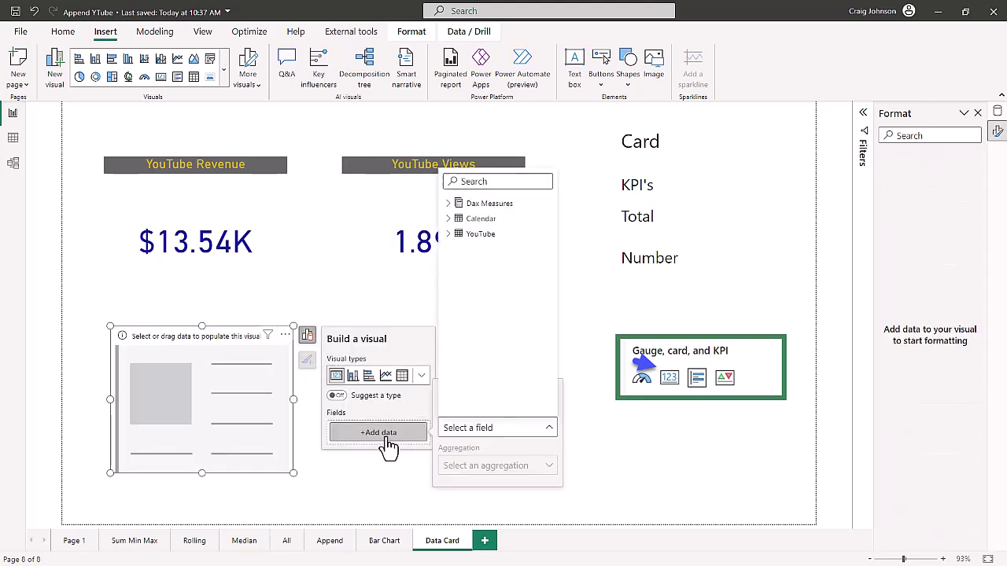
{"action": "left_click", "coordinate": [453, 211]}
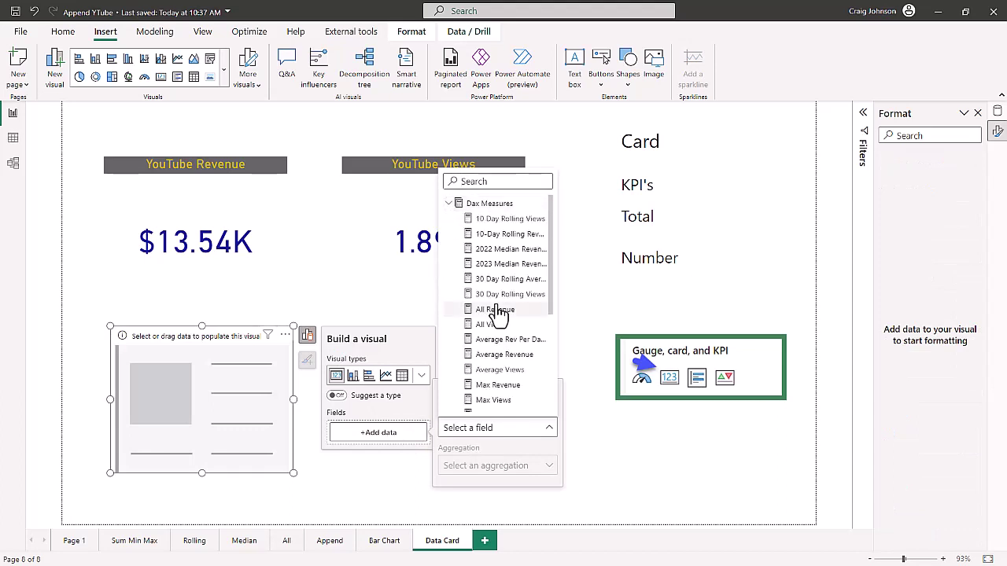
{"action": "scroll", "coordinate": [526, 354], "scroll_direction": "down", "scroll_amount": 2}
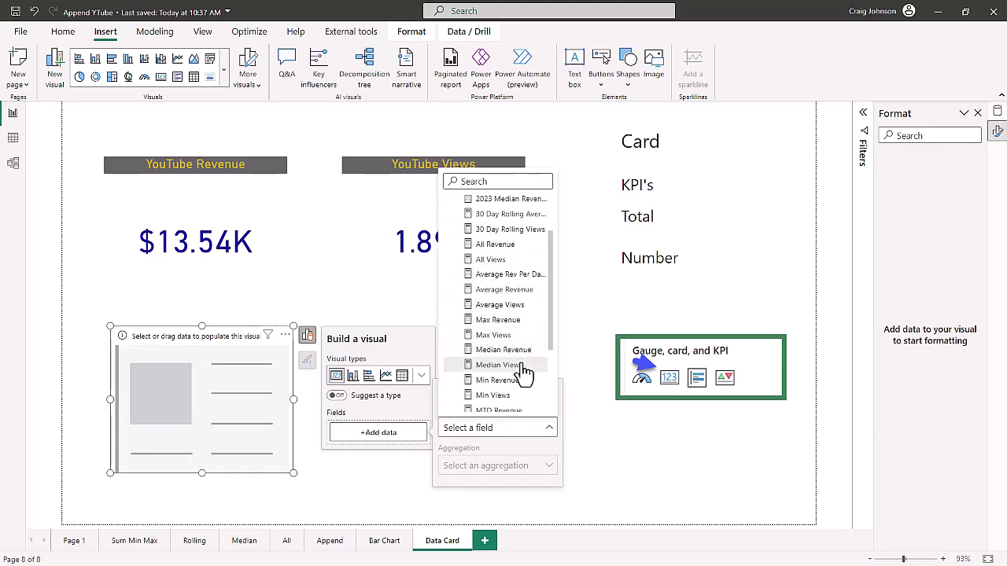
{"action": "left_click", "coordinate": [489, 339]}
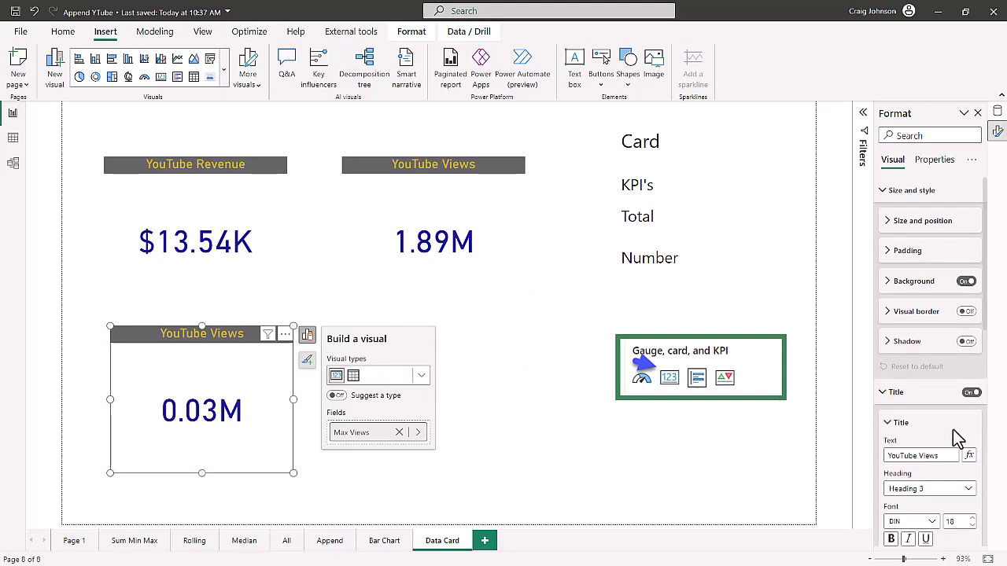
- Set the Max Views card's callout value display units to Thousands
{"action": "scroll", "coordinate": [948, 430], "scroll_direction": "down", "scroll_amount": 10}
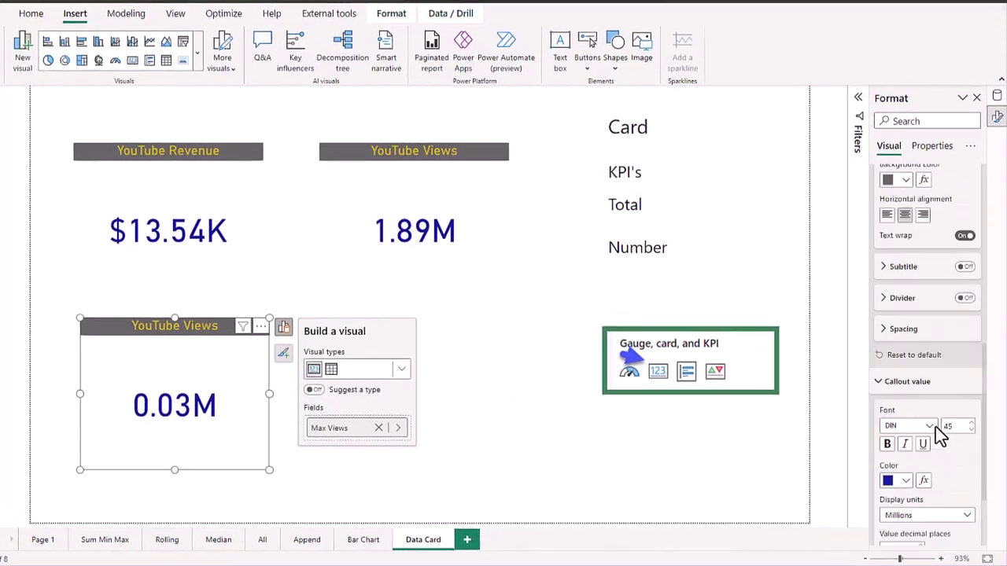
{"action": "scroll", "coordinate": [935, 427], "scroll_direction": "down", "scroll_amount": 2}
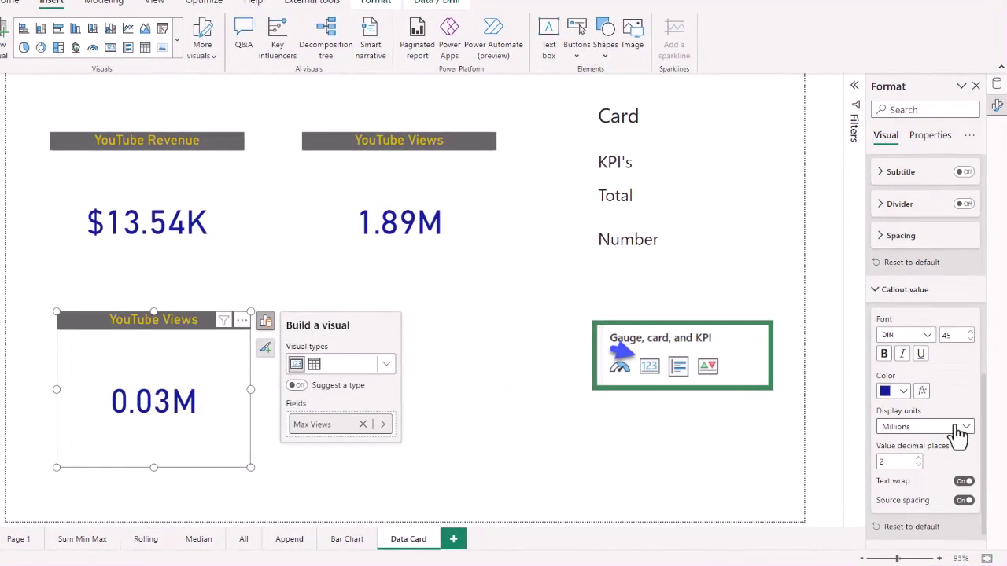
{"action": "left_click", "coordinate": [968, 439]}
{"action": "left_click", "coordinate": [899, 474]}
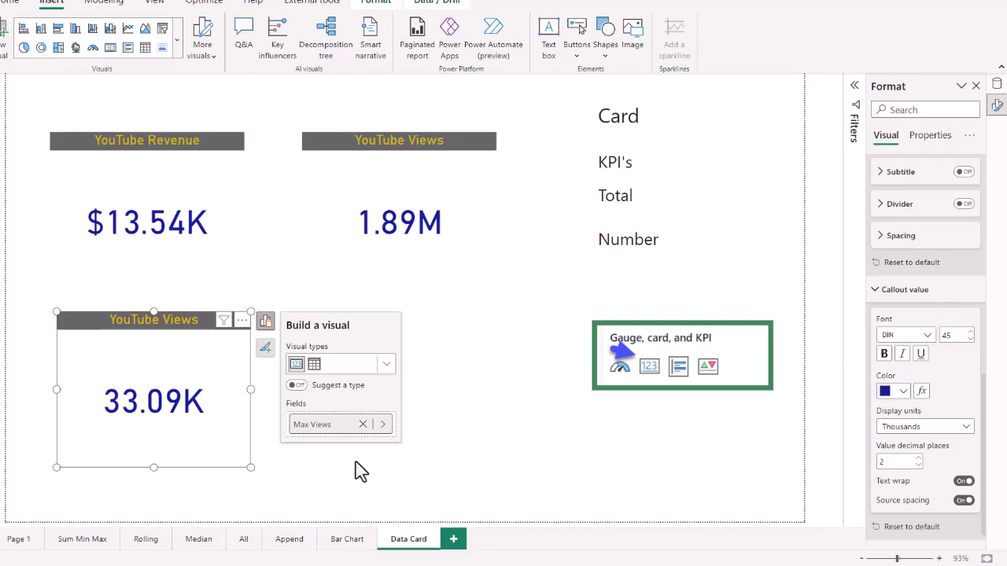
- Add the Year field from the Calendar table as a visual-level filter on the Max Views card
{"action": "left_click", "coordinate": [854, 86]}
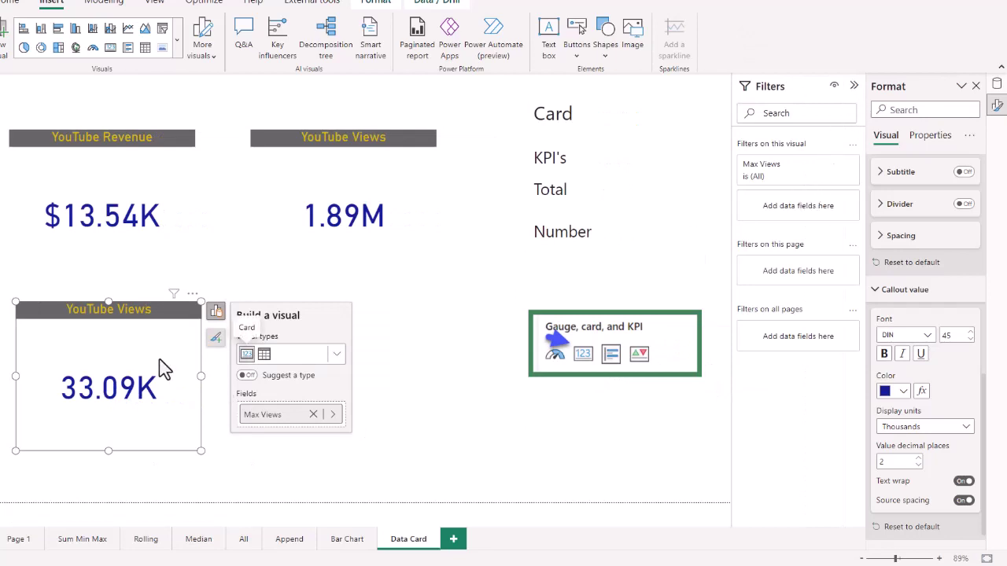
{"action": "left_click", "coordinate": [810, 187]}
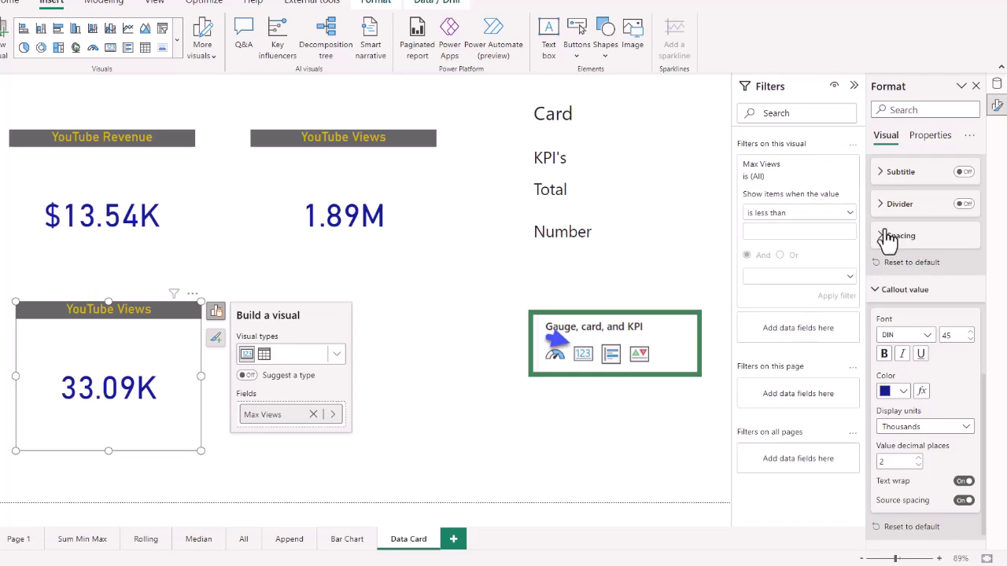
{"action": "left_click", "coordinate": [995, 87]}
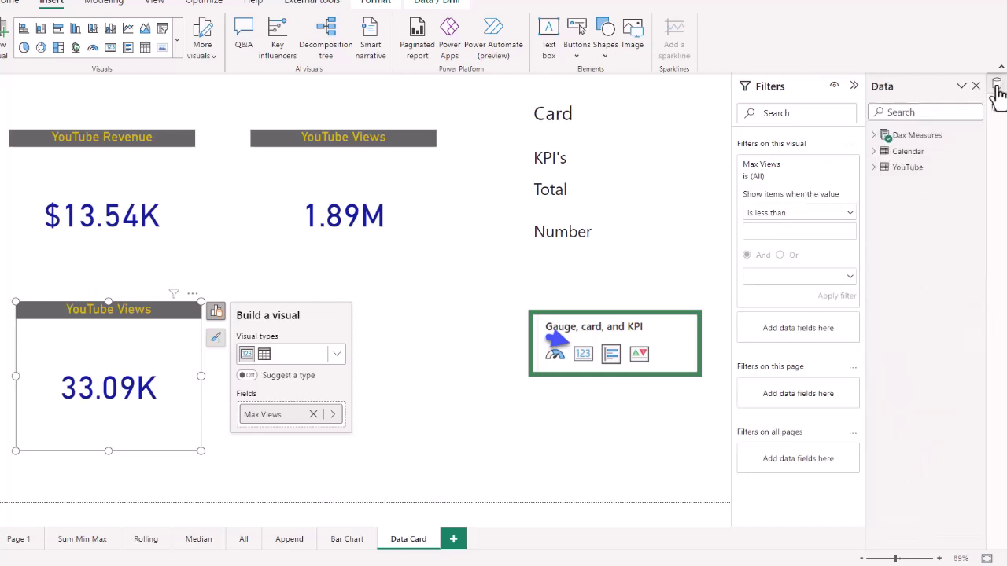
{"action": "left_click", "coordinate": [874, 151]}
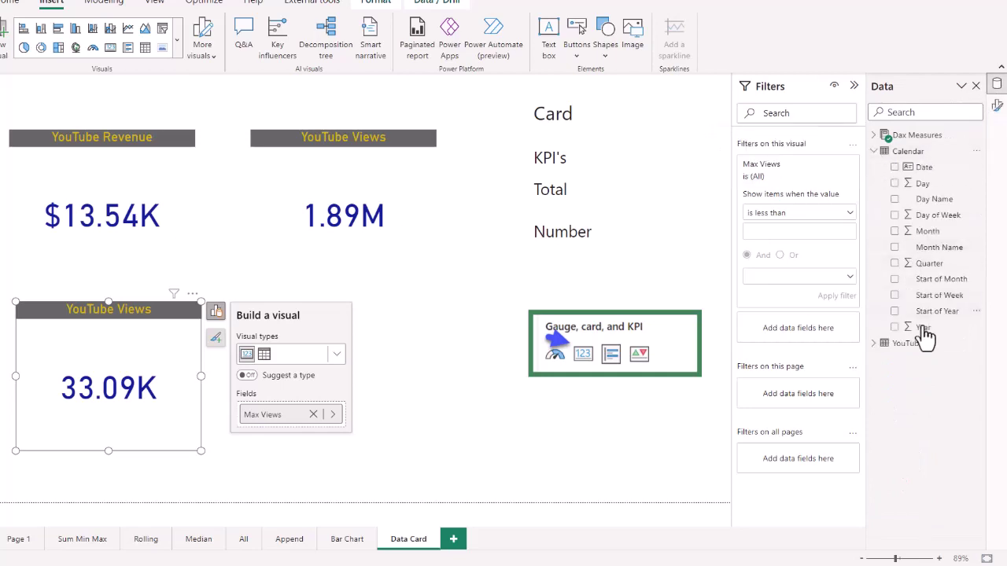
{"action": "left_click_drag", "start_coordinate": [924, 336], "coordinate": [805, 340]}
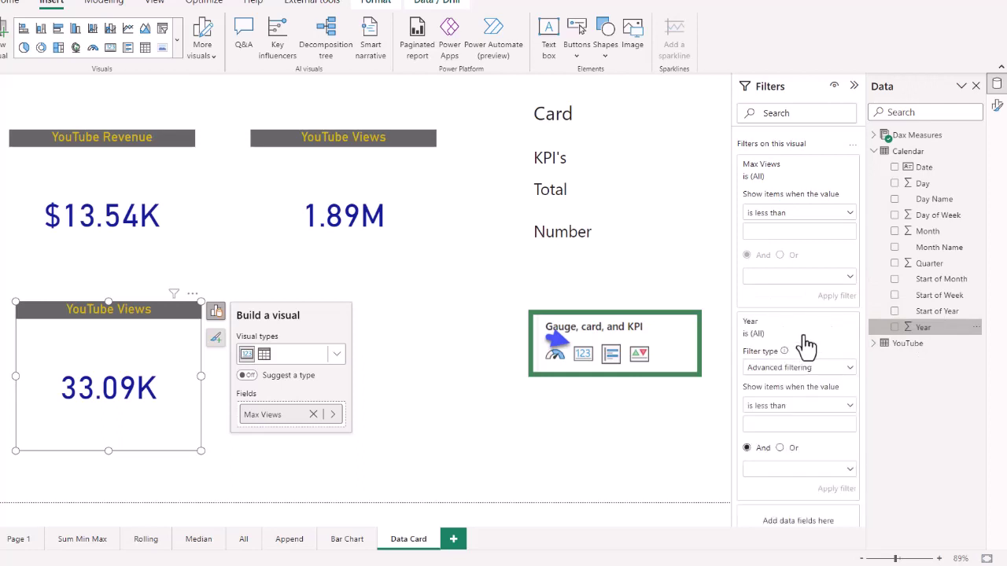
- Switch the card's Year filter to basic filtering, try 2023, and replace that selection with 2022 only
{"action": "scroll", "coordinate": [818, 388], "scroll_direction": "down", "scroll_amount": 1}
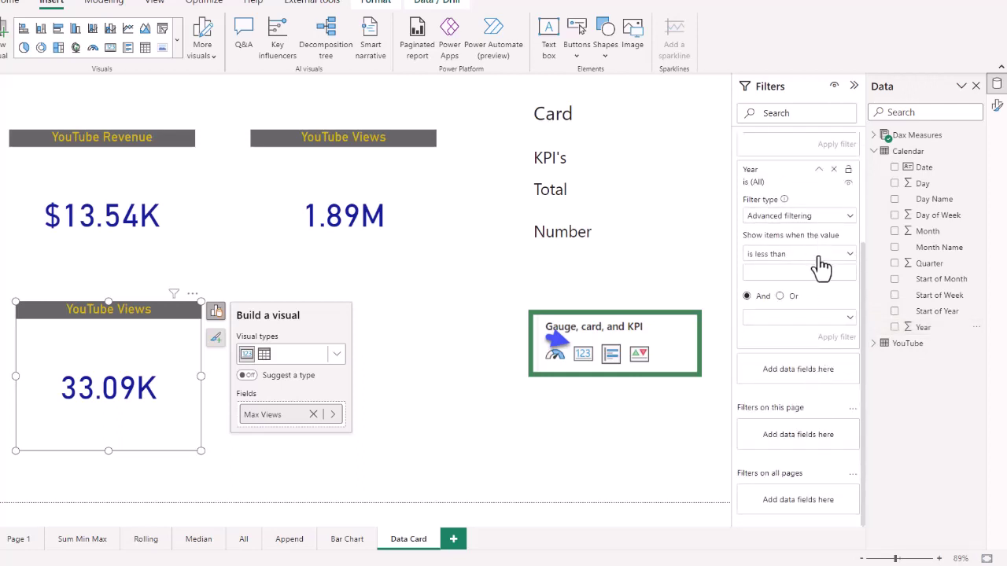
{"action": "left_click", "coordinate": [799, 226]}
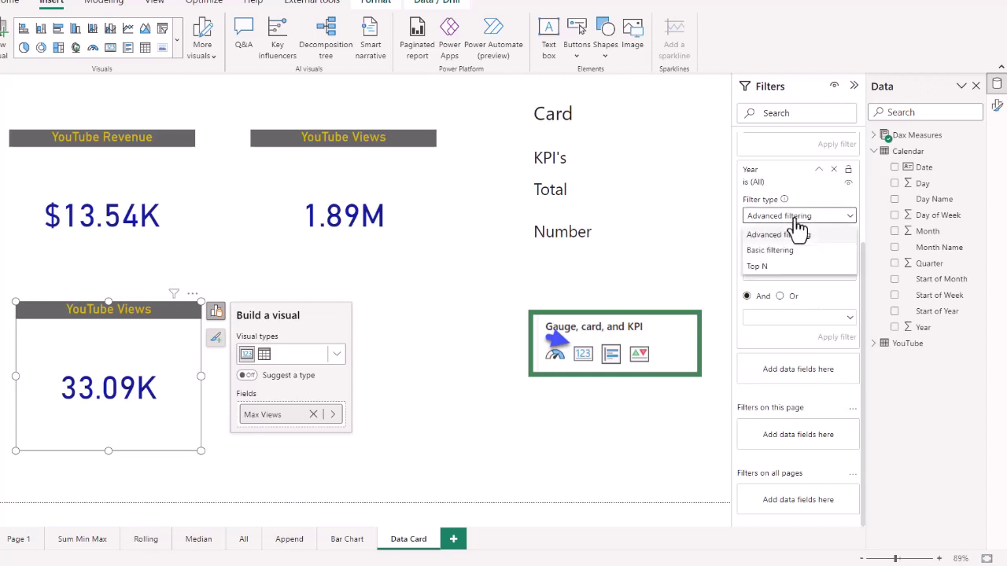
{"action": "left_click", "coordinate": [770, 250]}
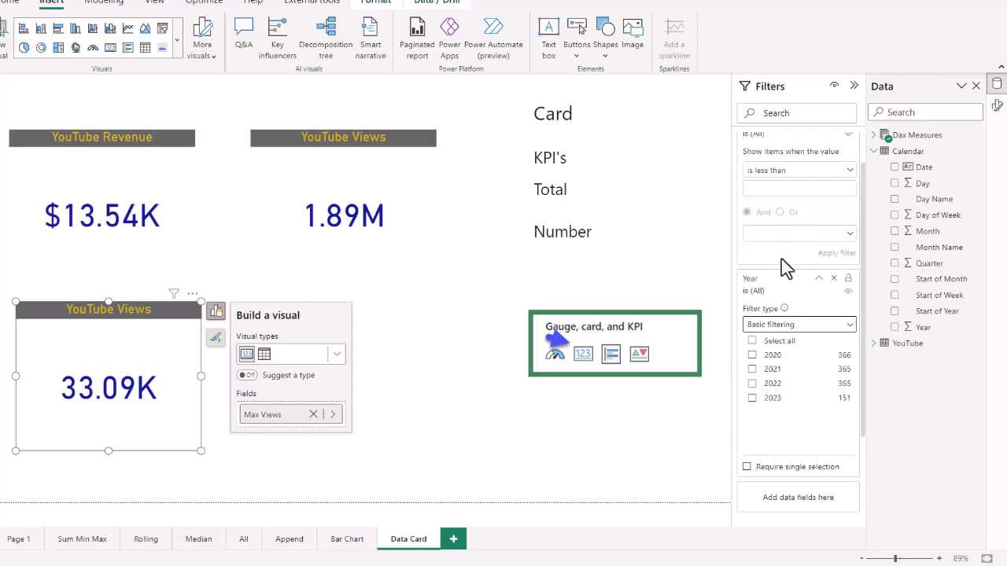
{"action": "left_click", "coordinate": [752, 397]}
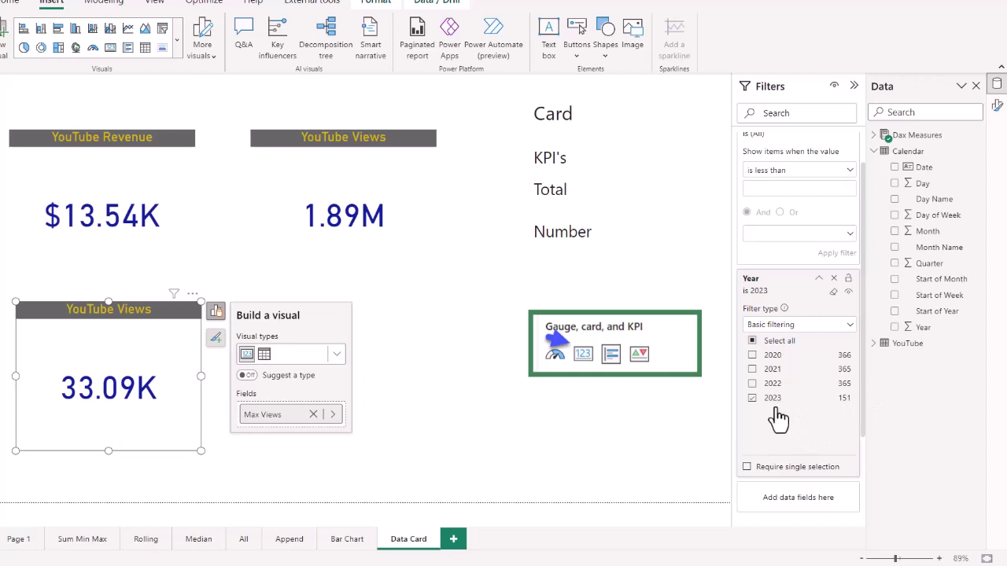
{"action": "left_click", "coordinate": [752, 384]}
{"action": "left_click", "coordinate": [753, 398]}
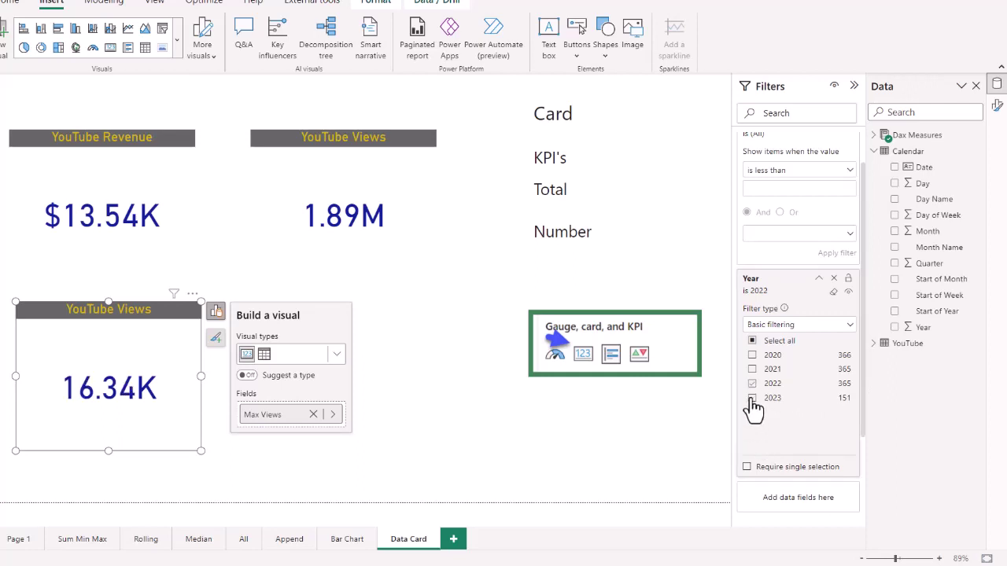